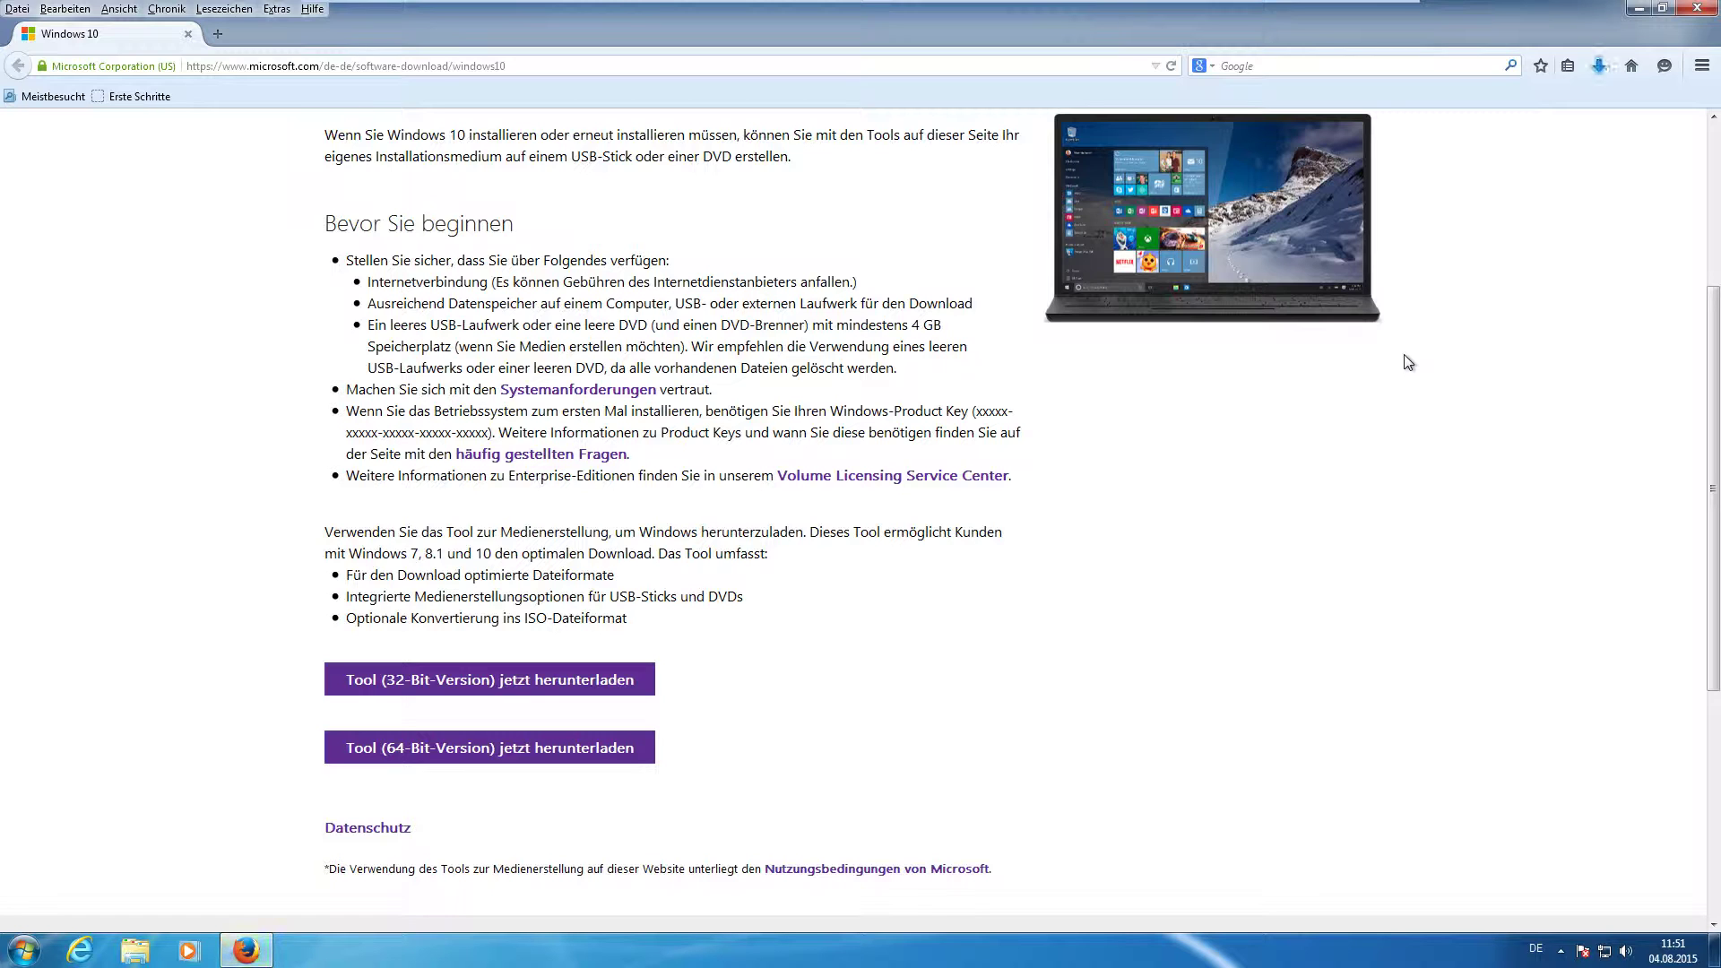
Run the downloaded MediaCreationToolx64 from the Downloads folder and allow it to make changes to the computer.
click(1600, 65)
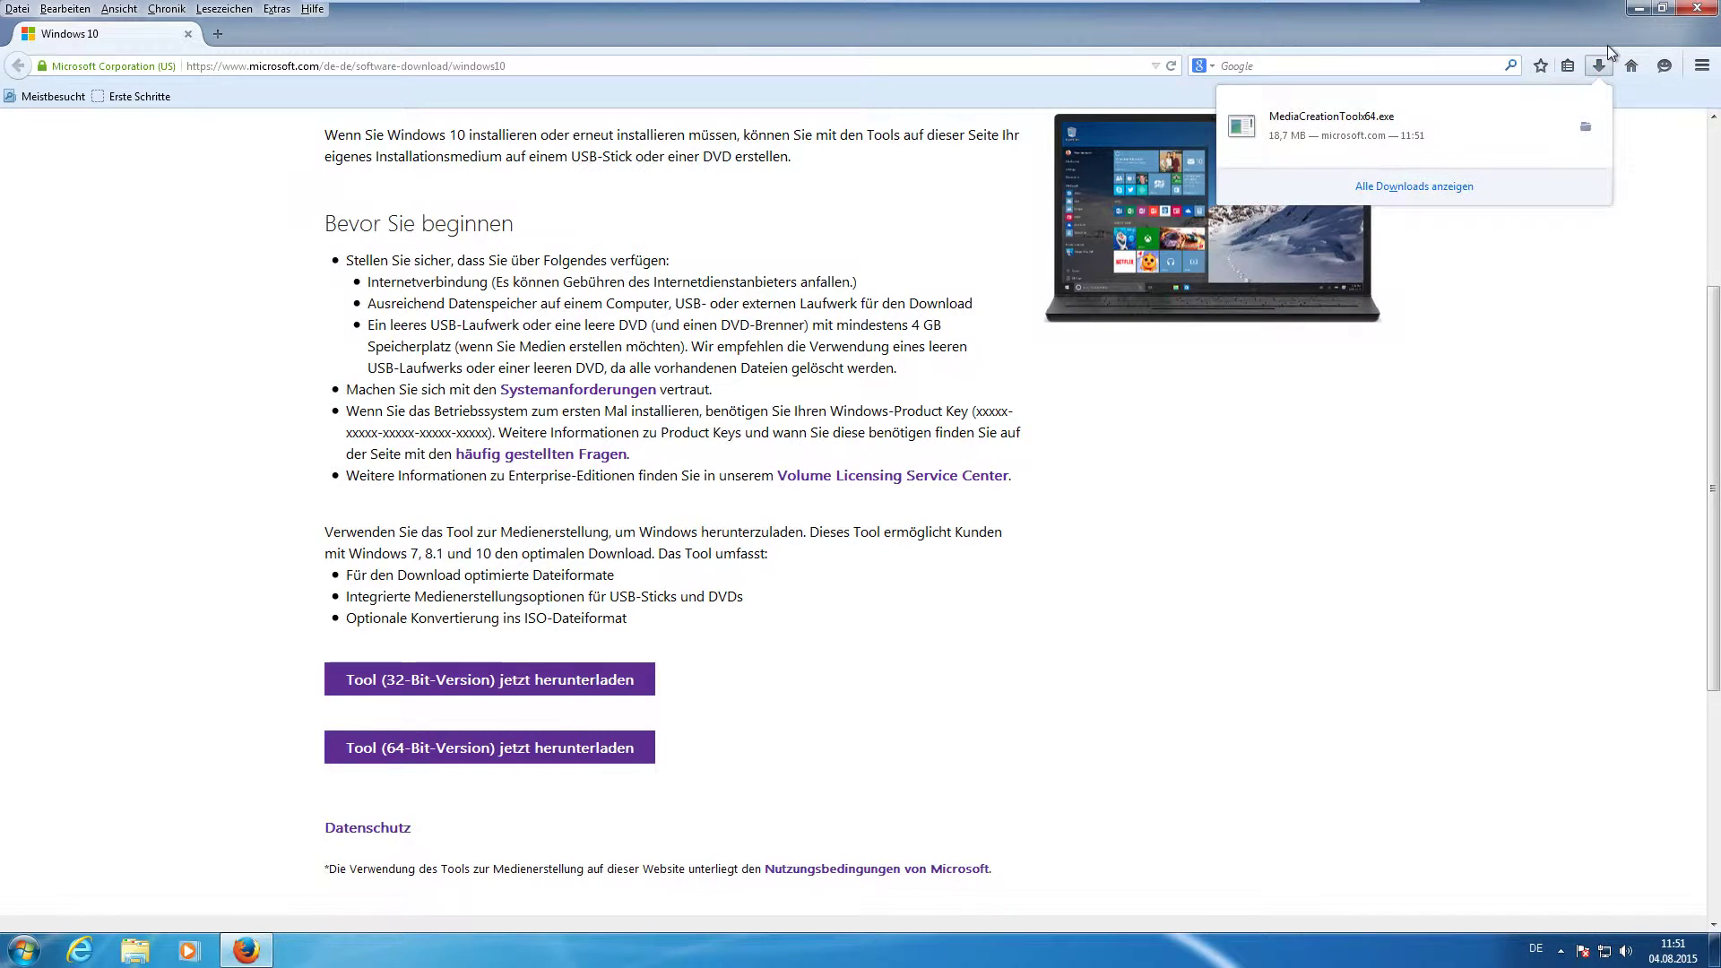
key(super)
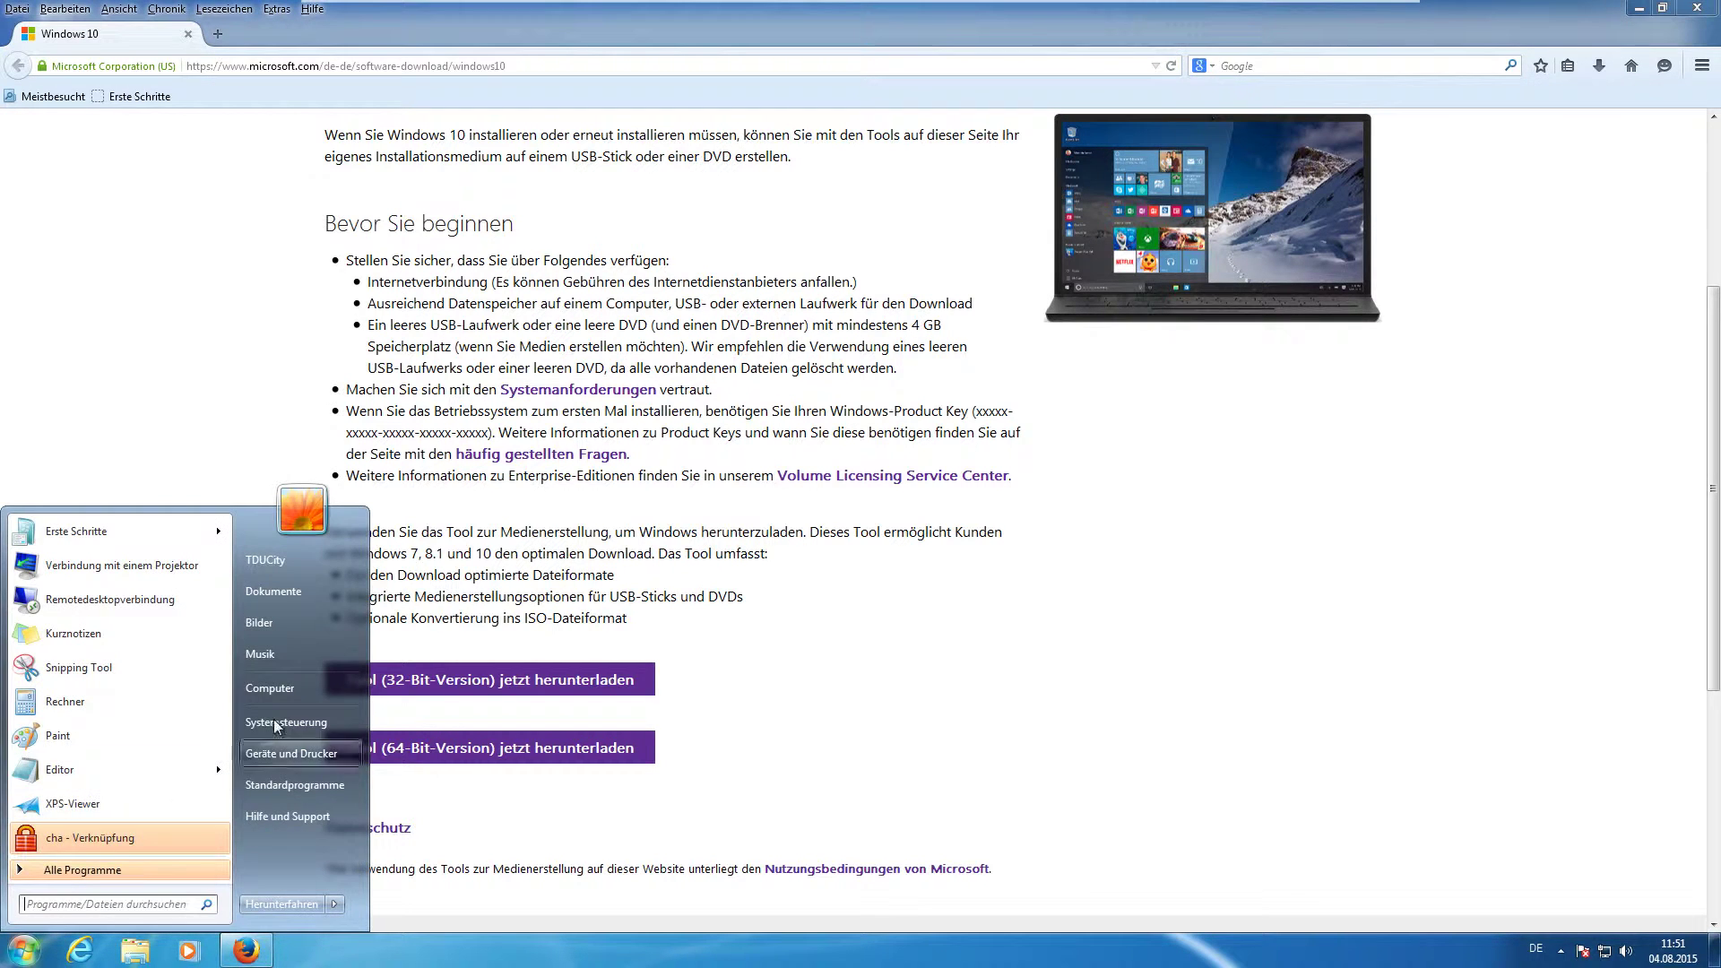
click(347, 679)
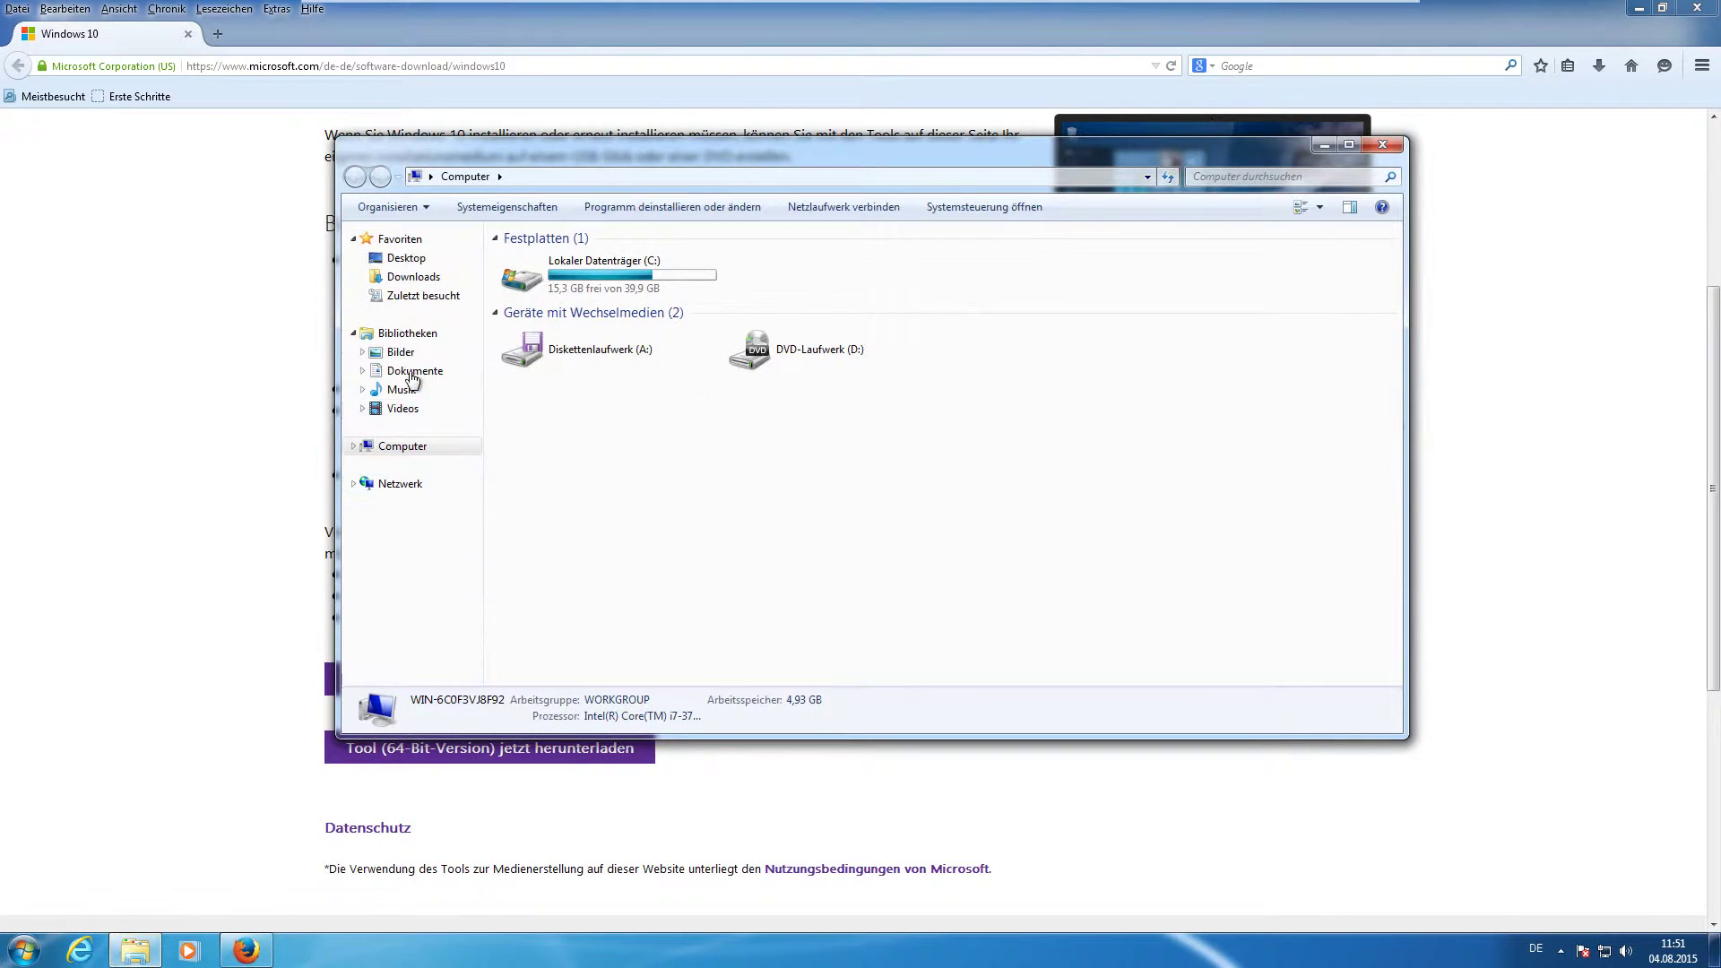
click(421, 278)
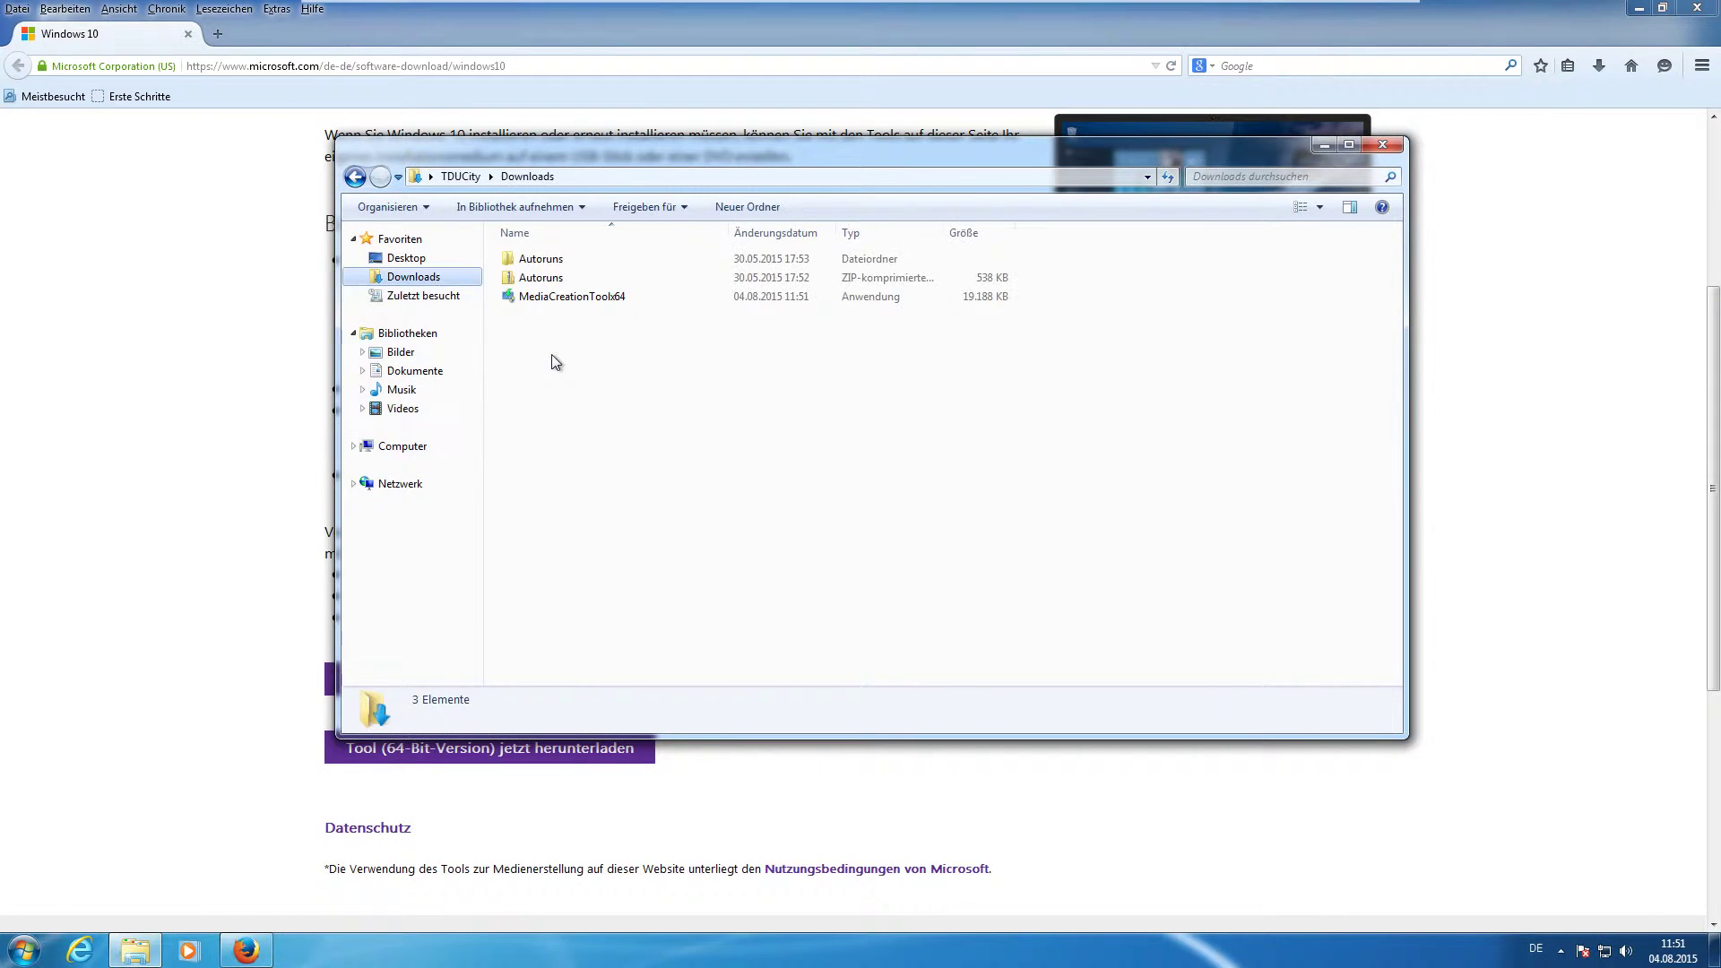
double_click(600, 299)
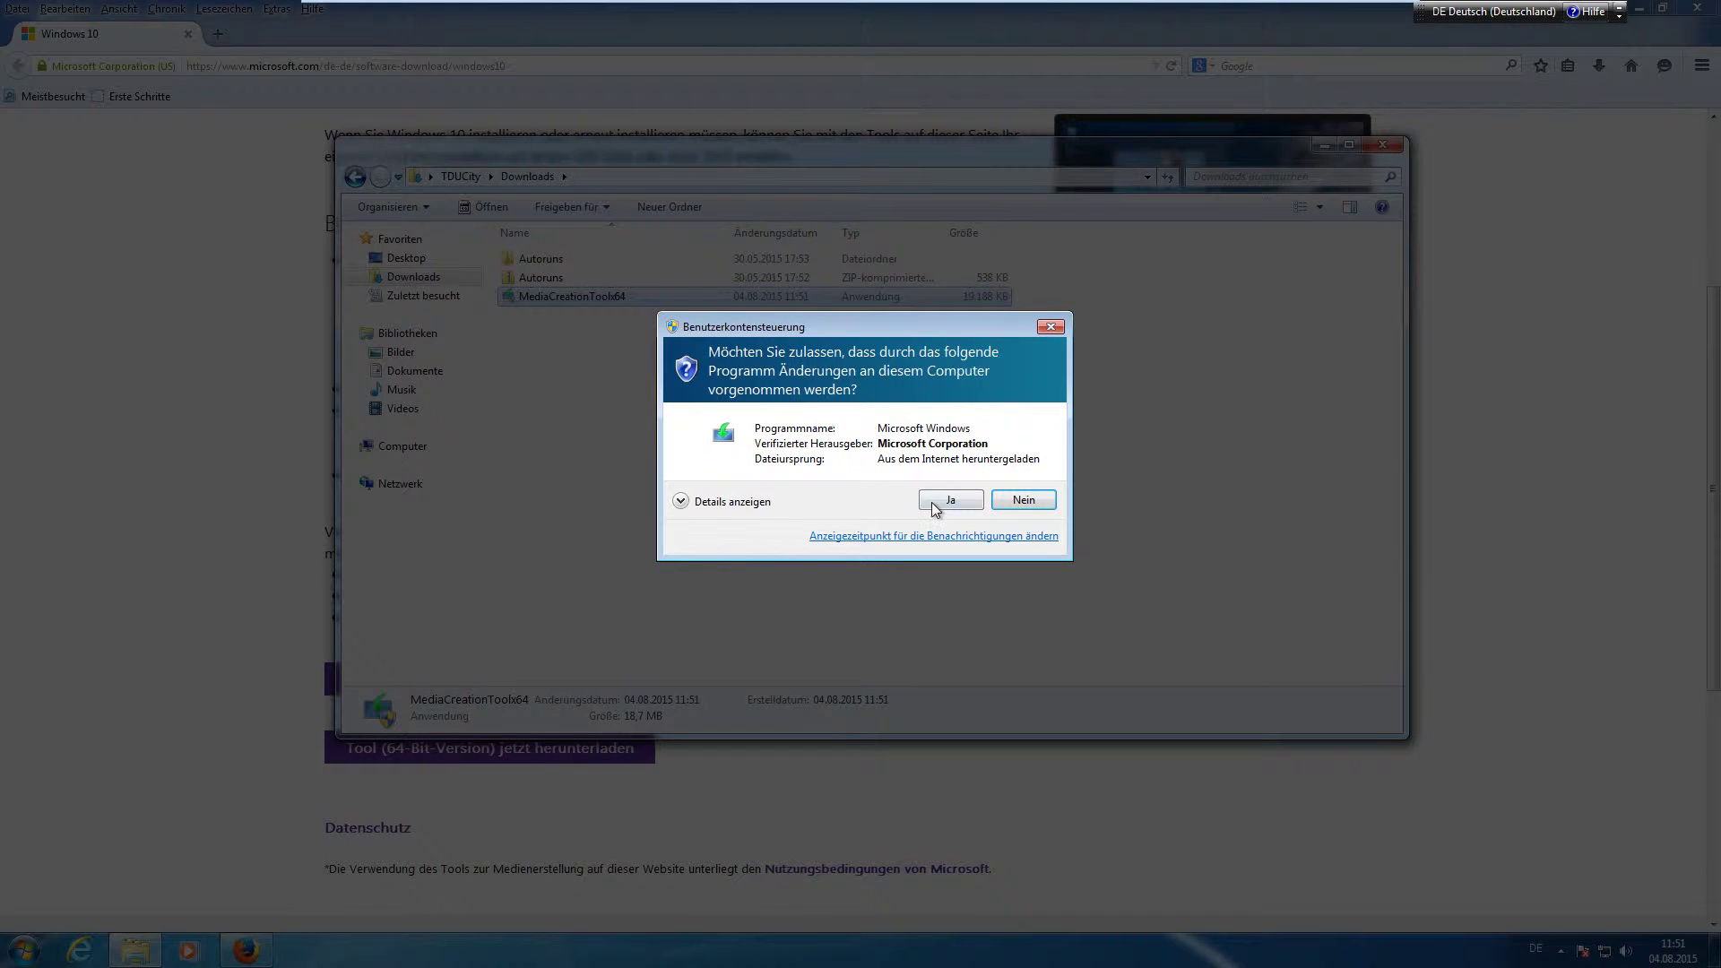
click(938, 503)
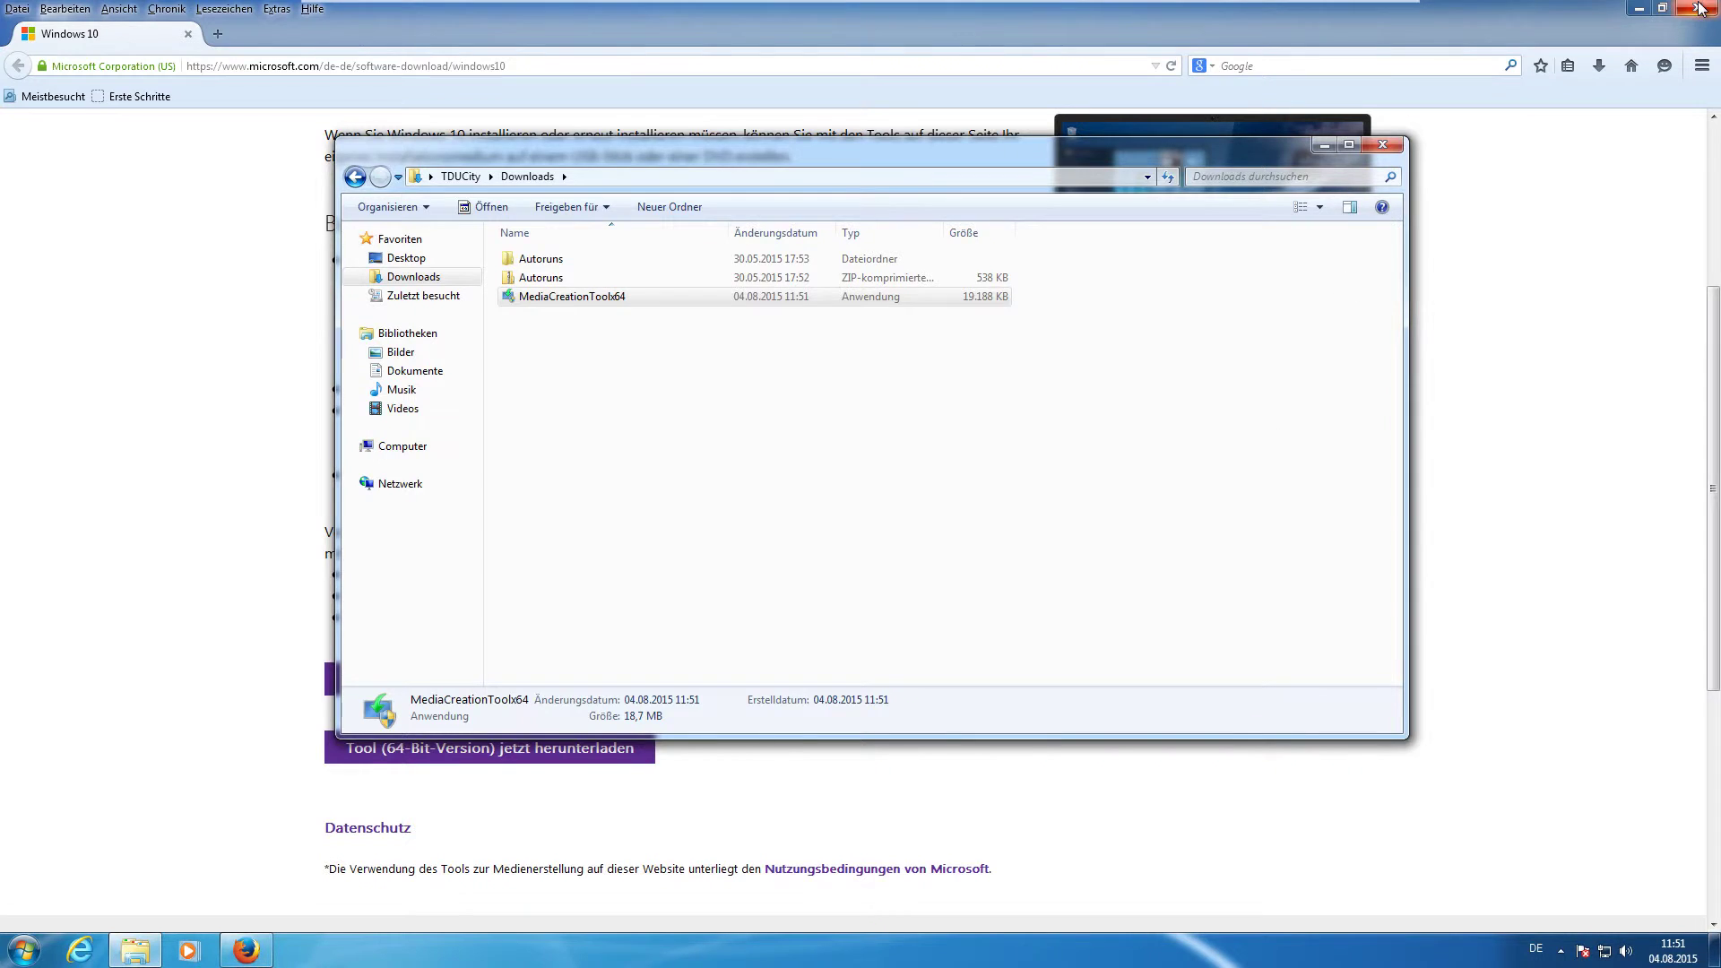
Minimize the browser and close the Downloads folder window to clear the view of Windows 10 Setup.
click(1638, 9)
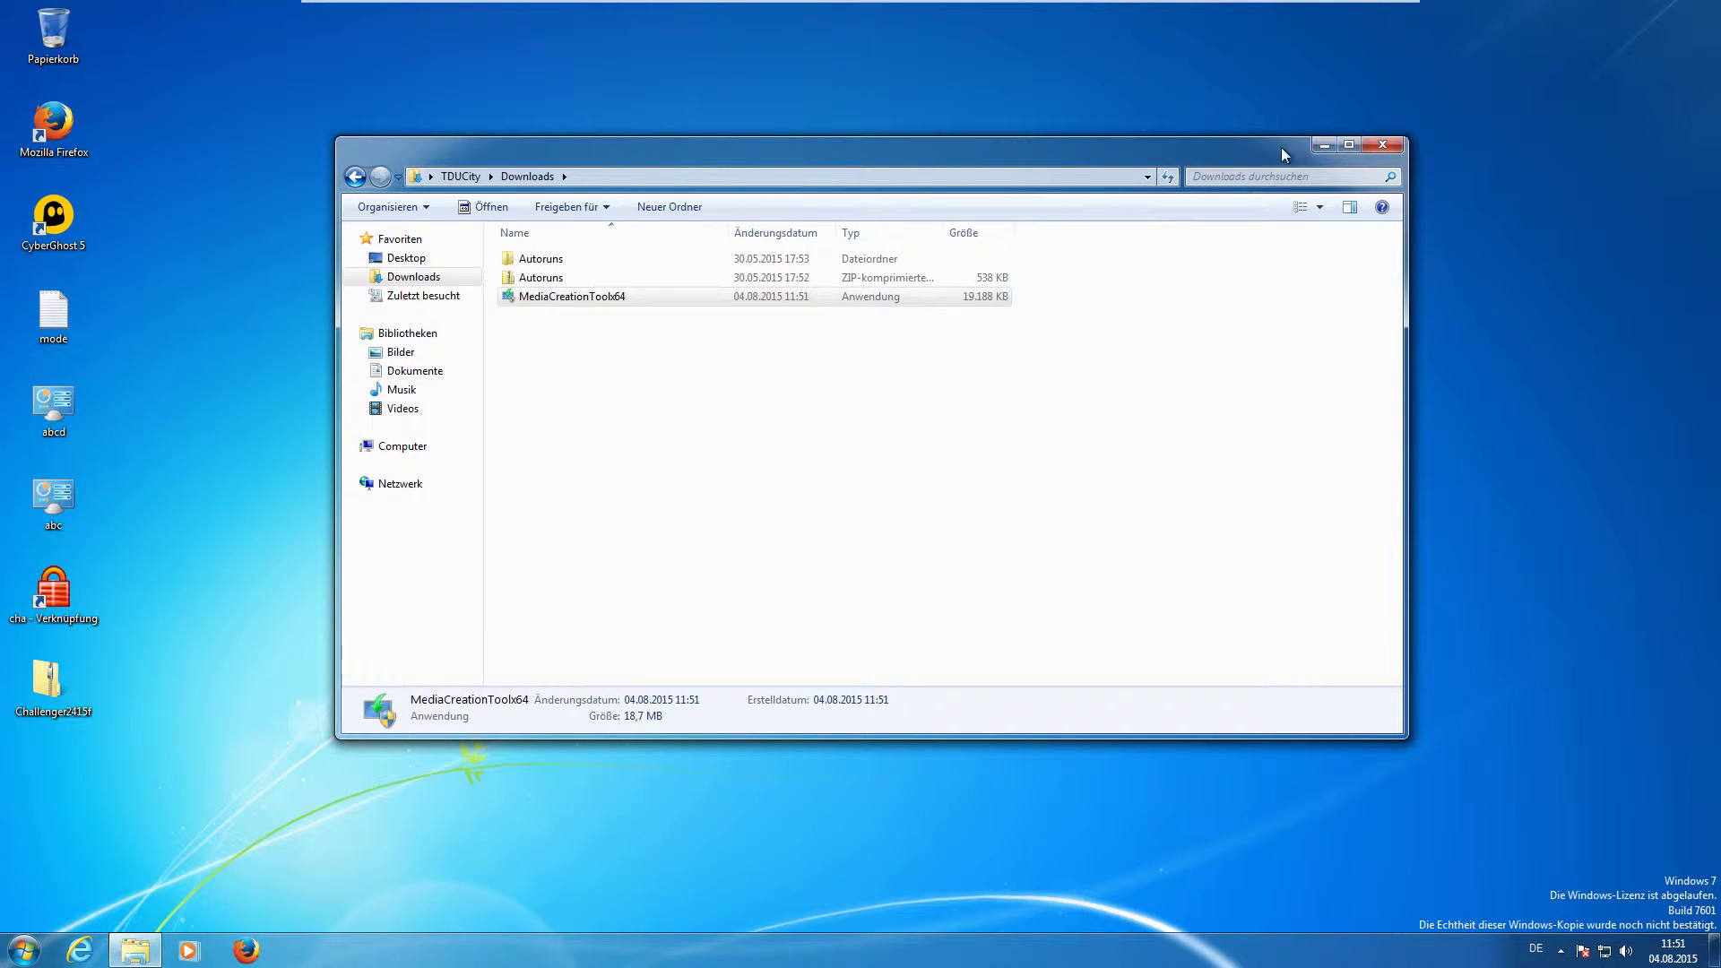
drag(1292, 154, 1264, 257)
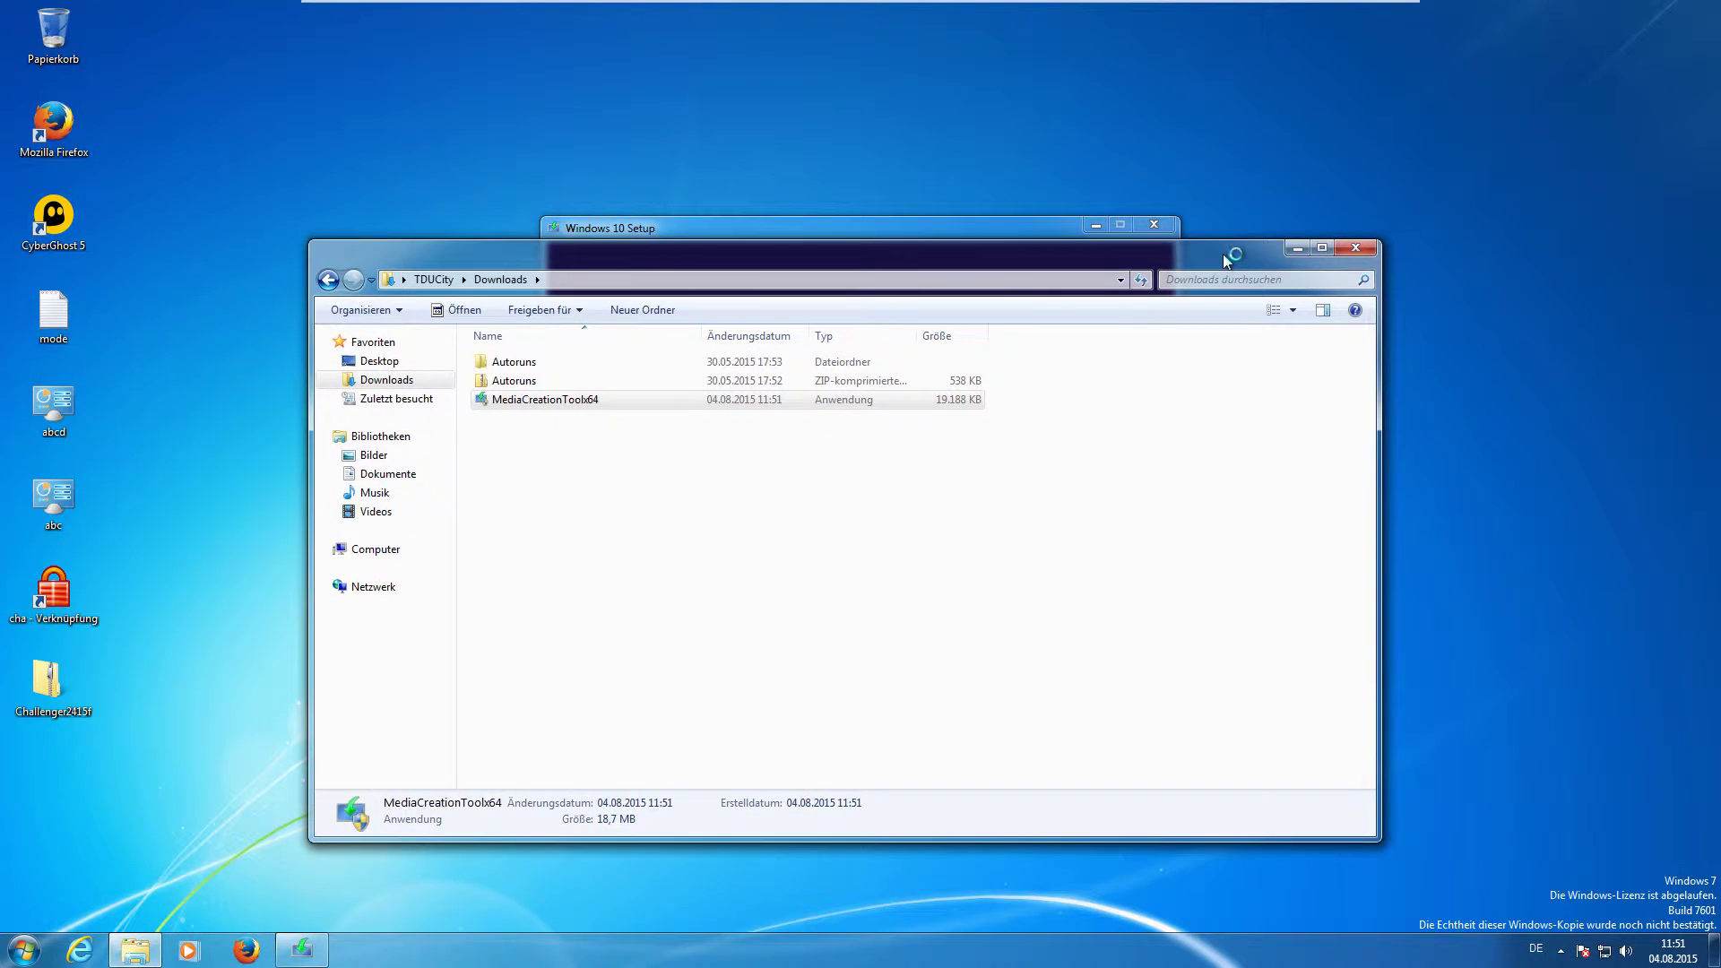
click(1378, 244)
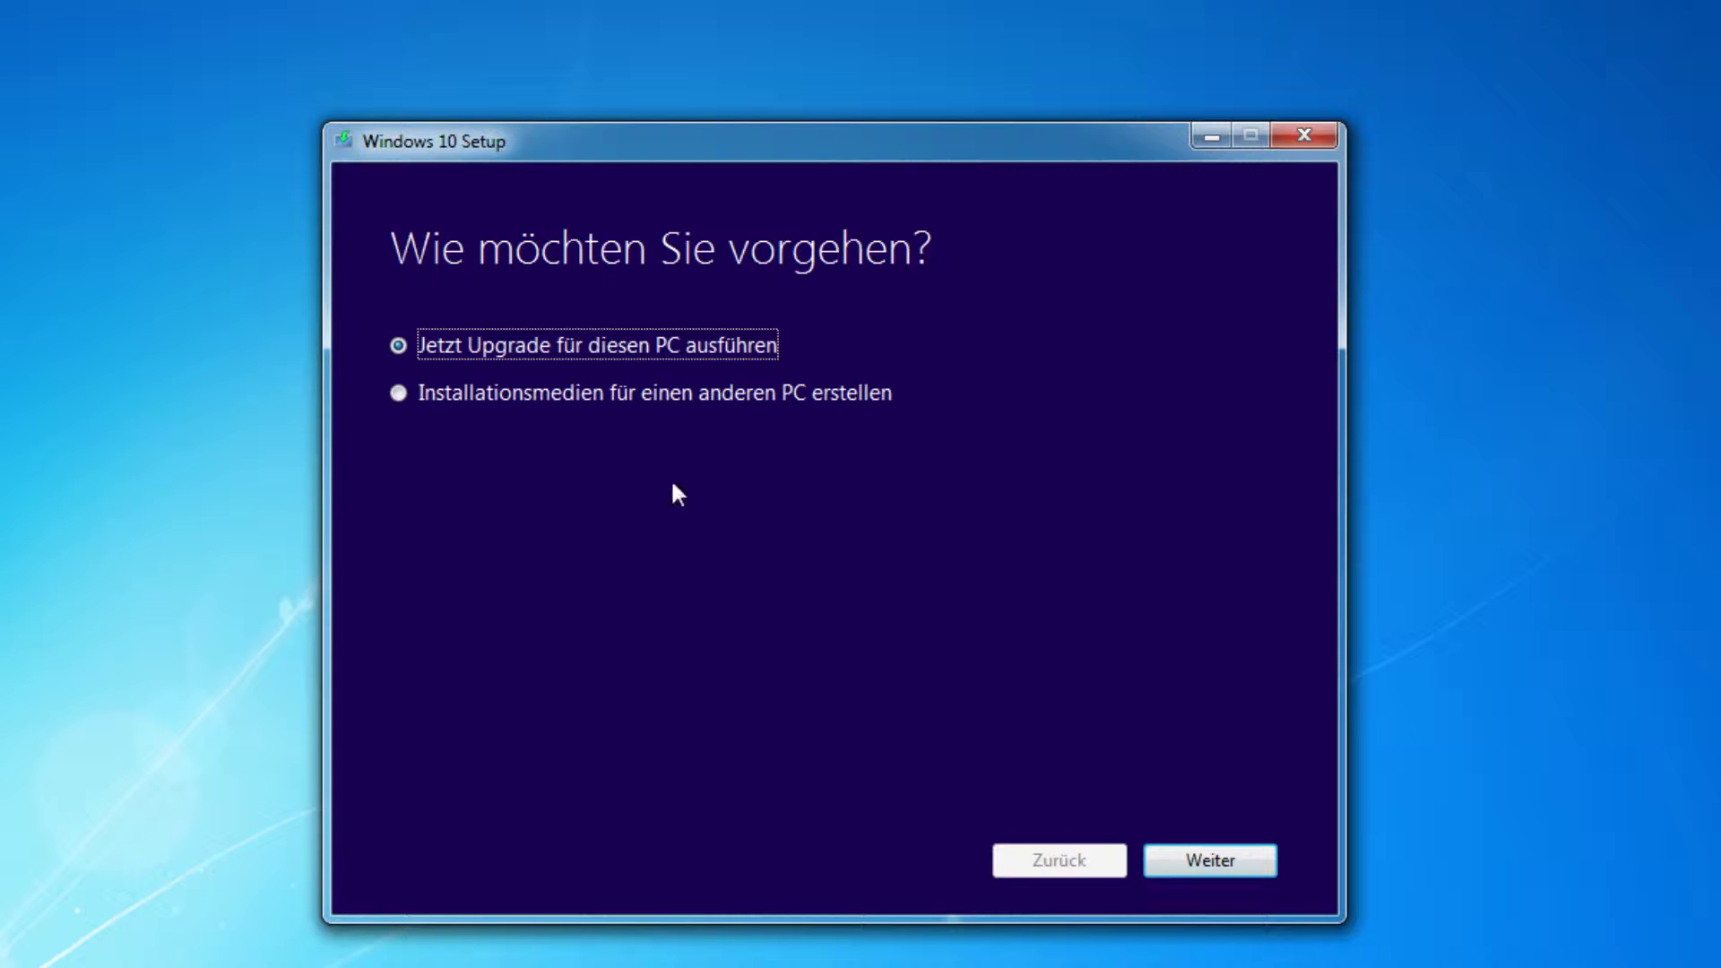
Choose to create installation media for another PC and set the language to Deutsch.
click(452, 405)
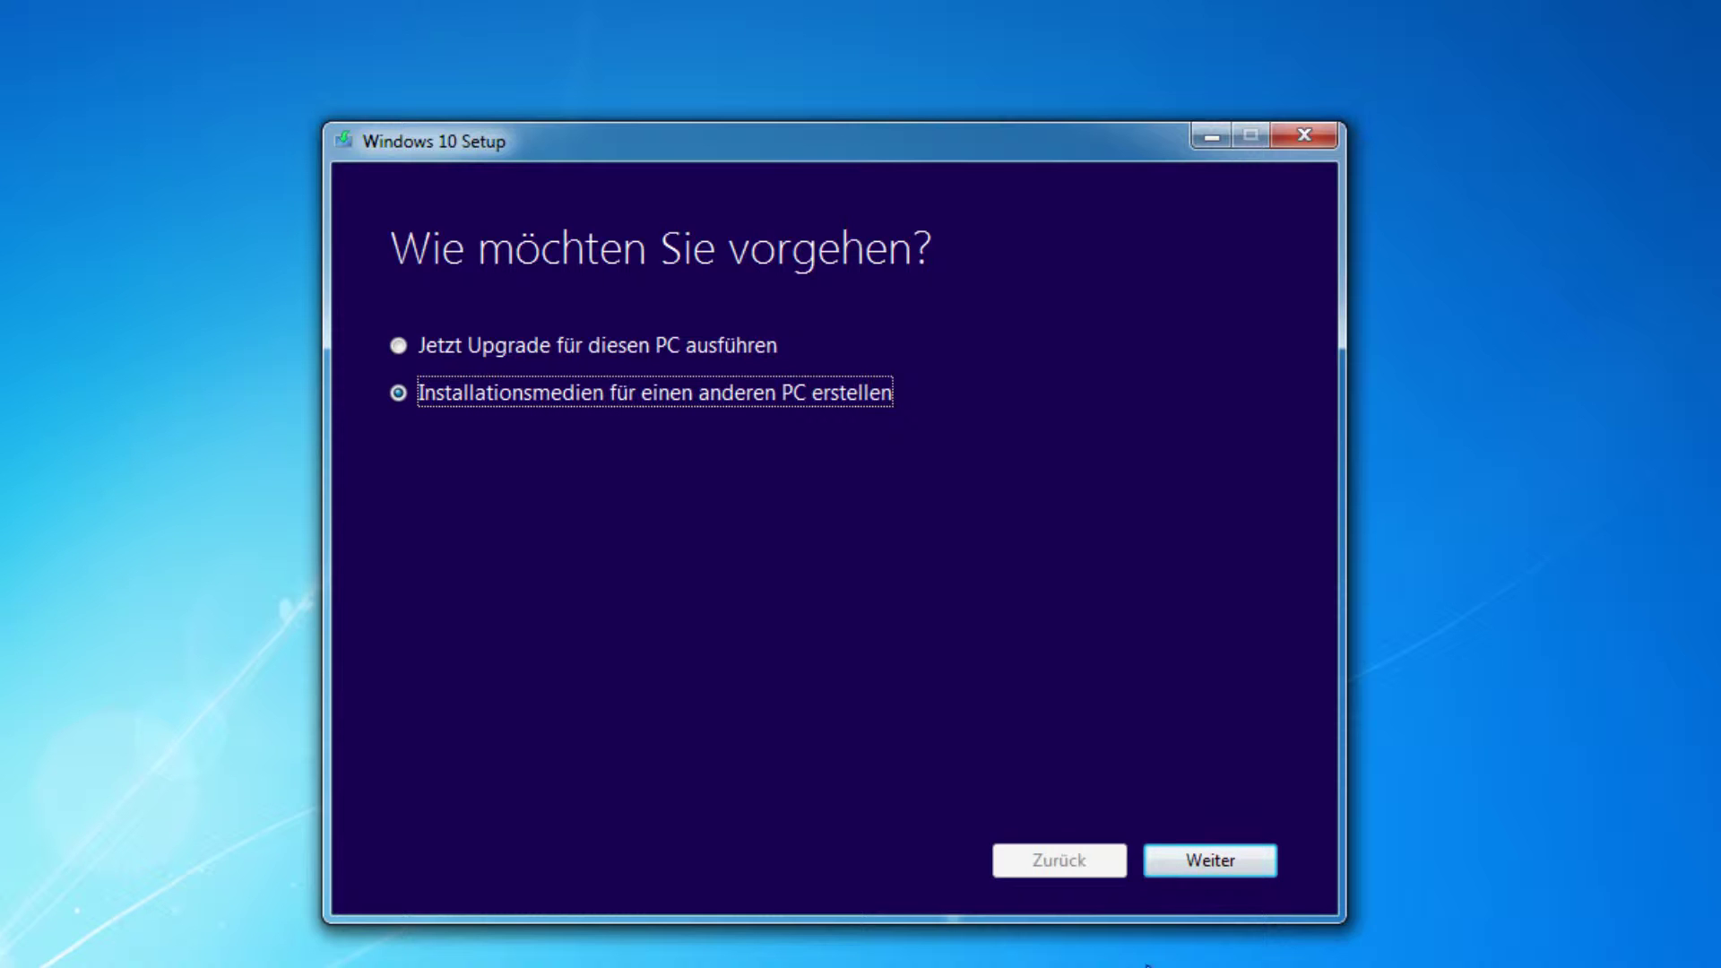
click(1211, 863)
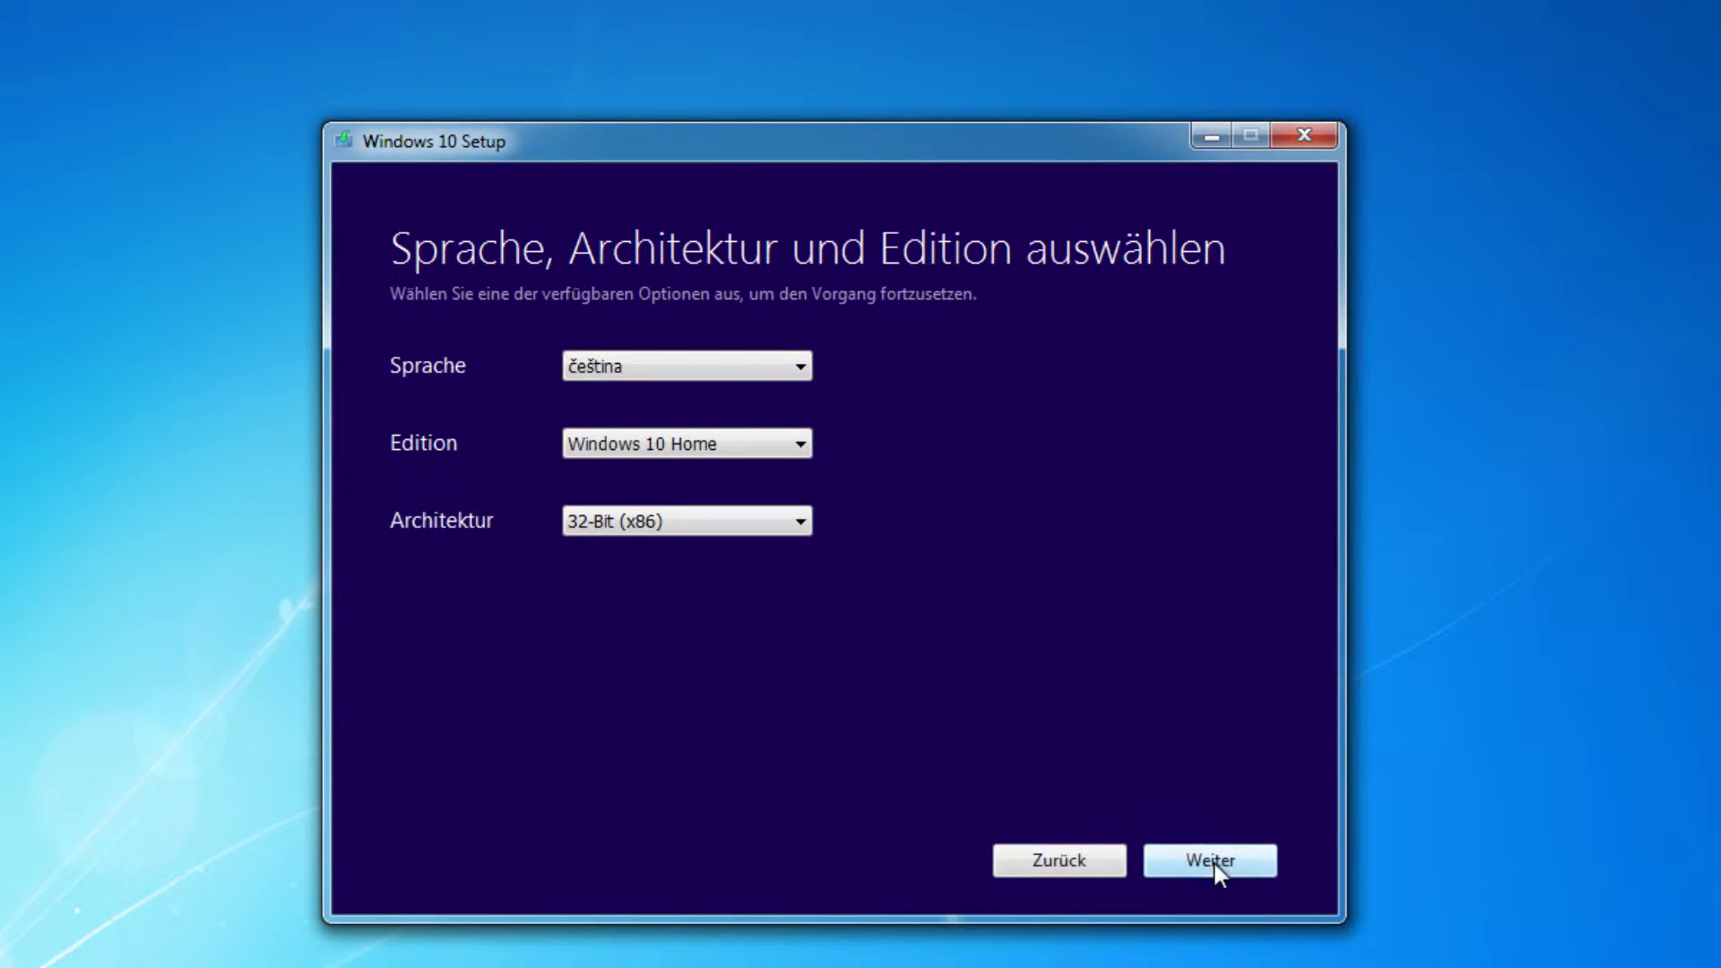
click(745, 369)
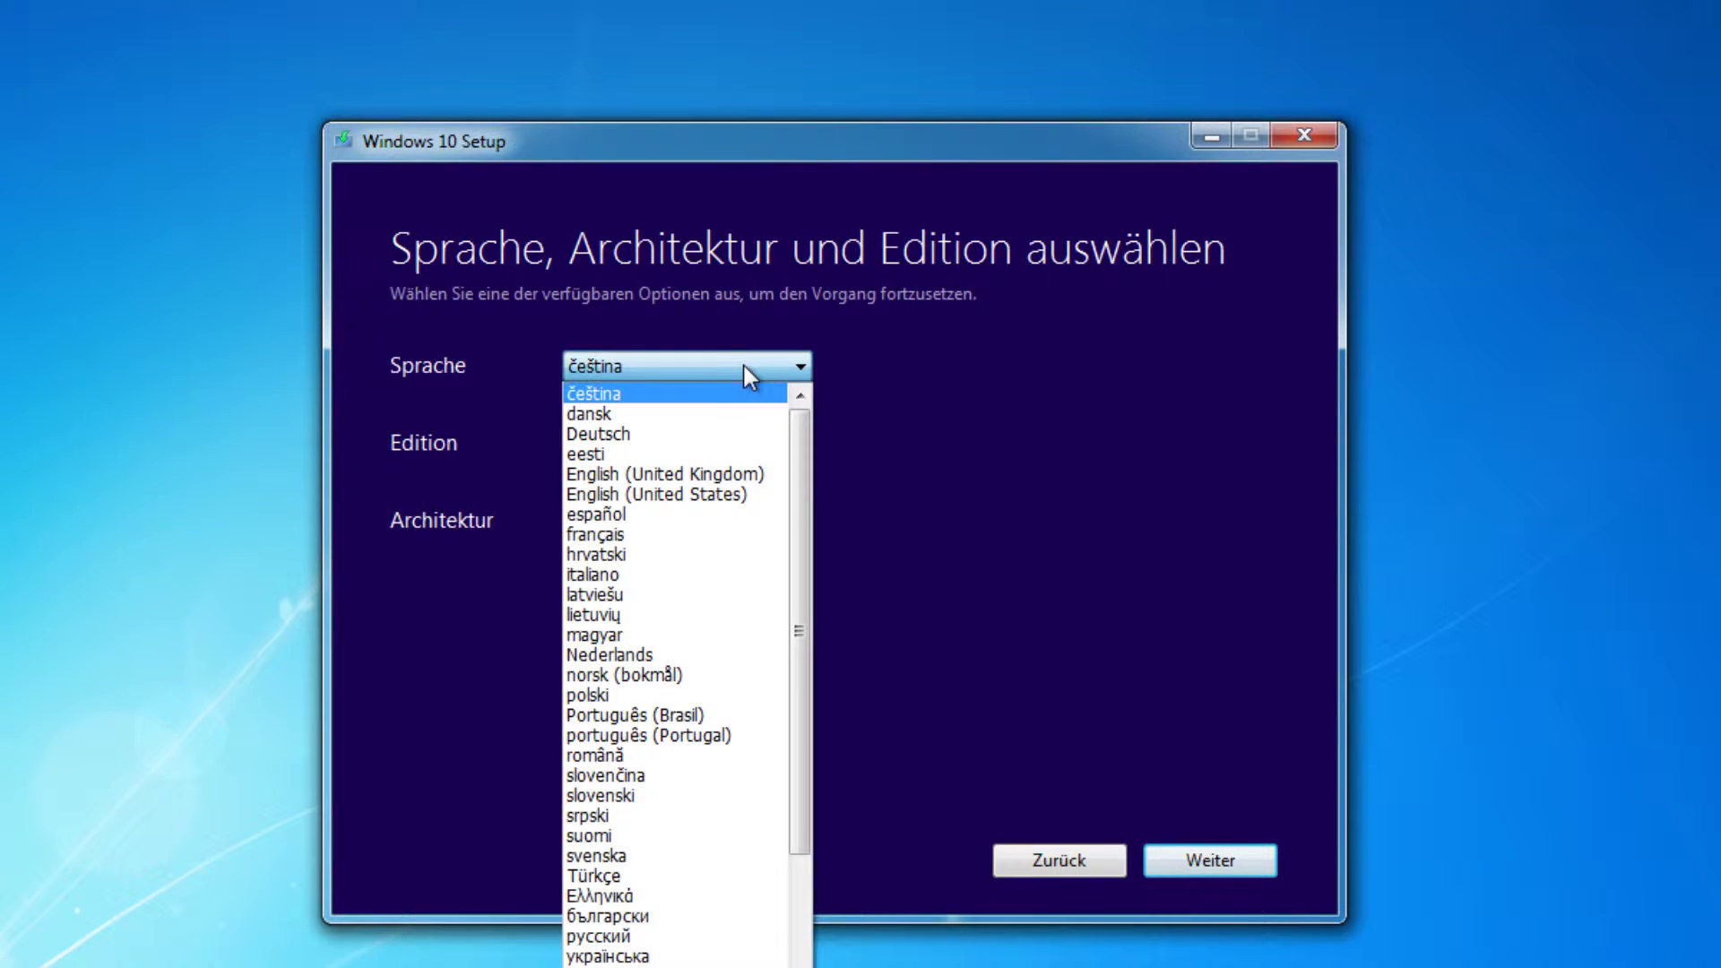
click(647, 434)
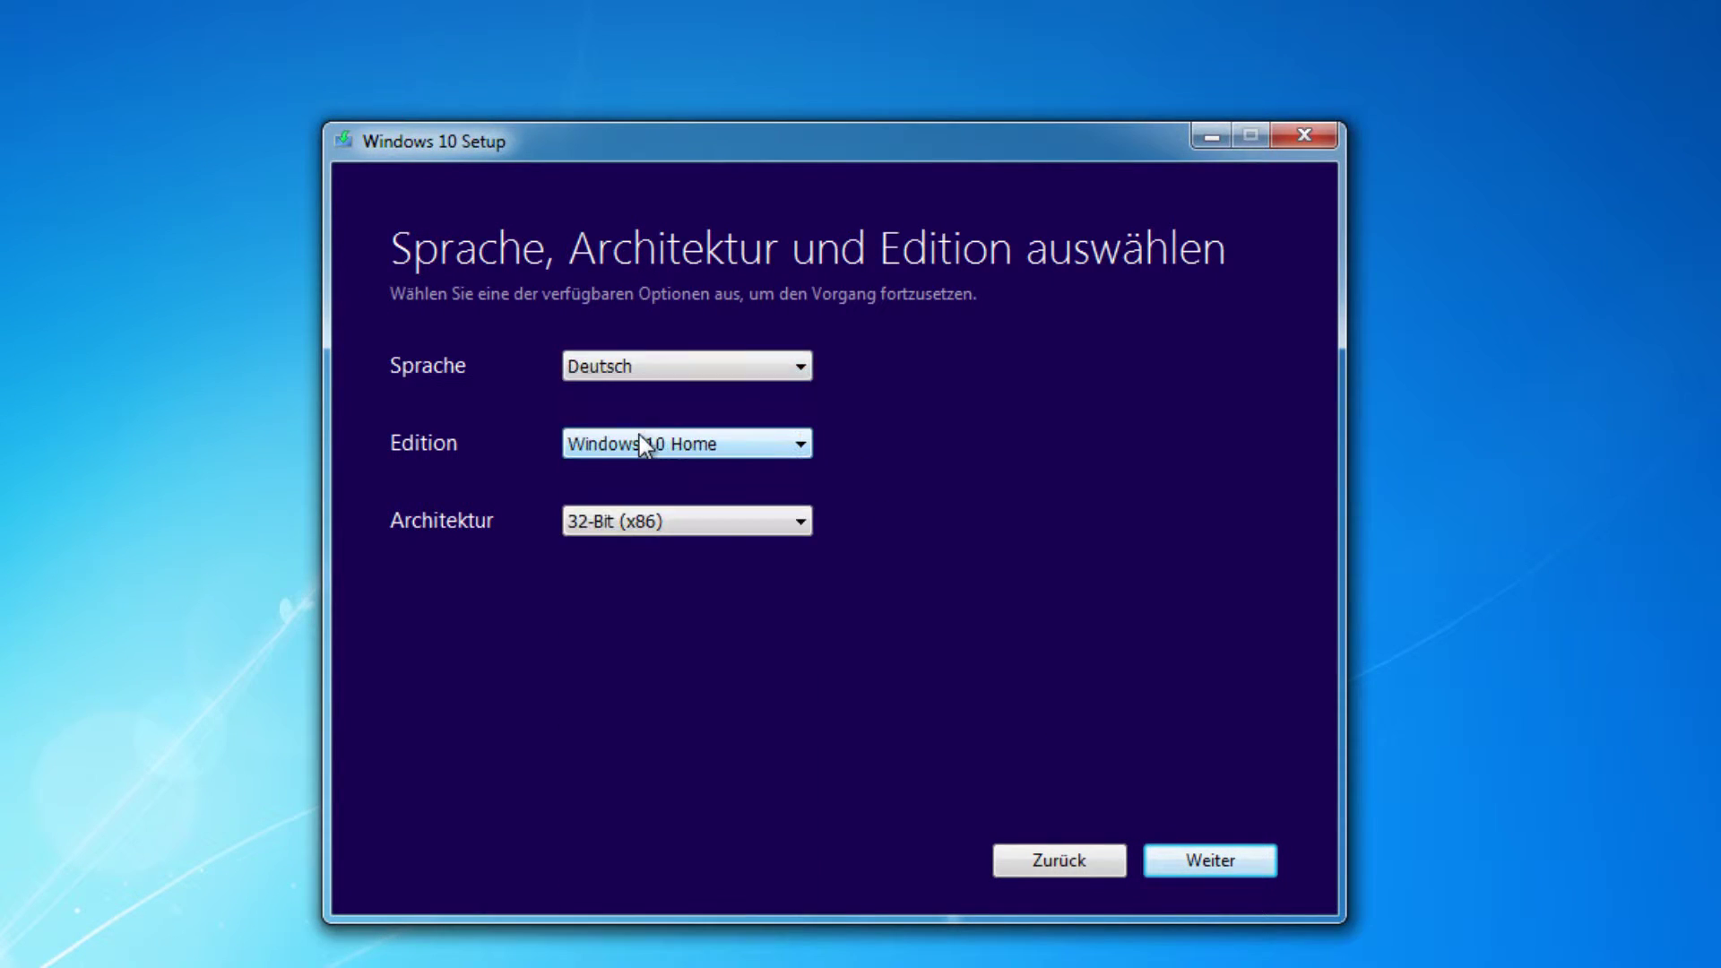
Set the edition to Windows 10 Pro and the architecture to 64-Bit (x64), and continue to the media selection.
click(698, 444)
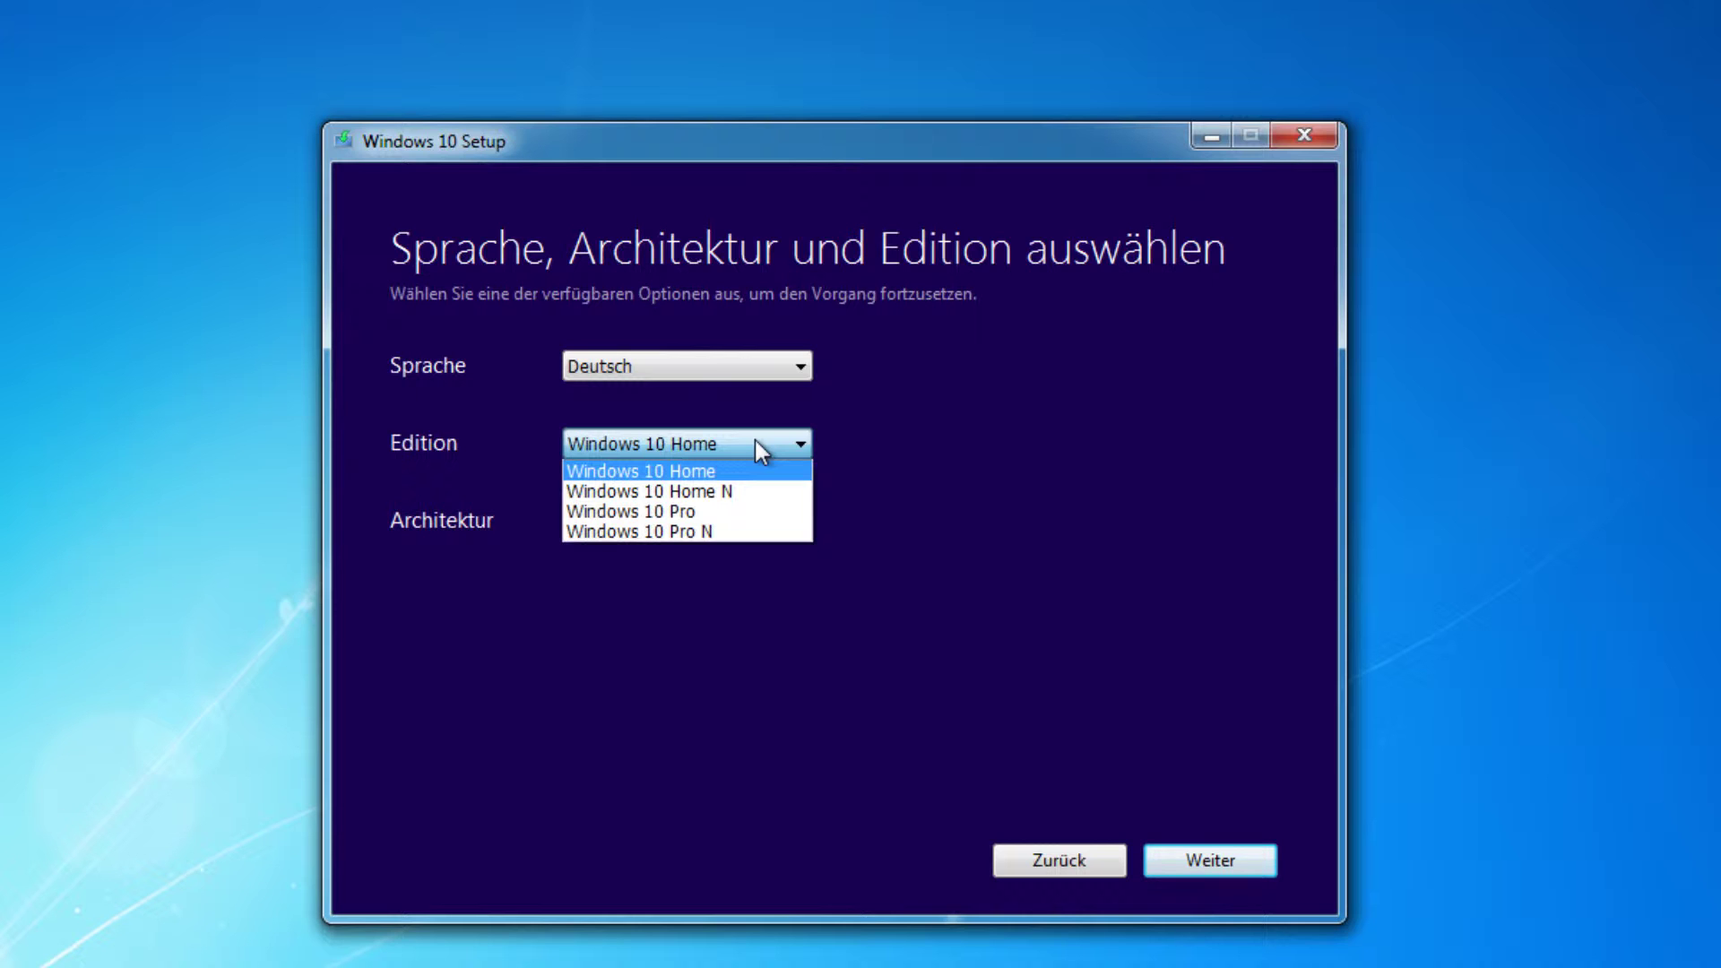
click(705, 511)
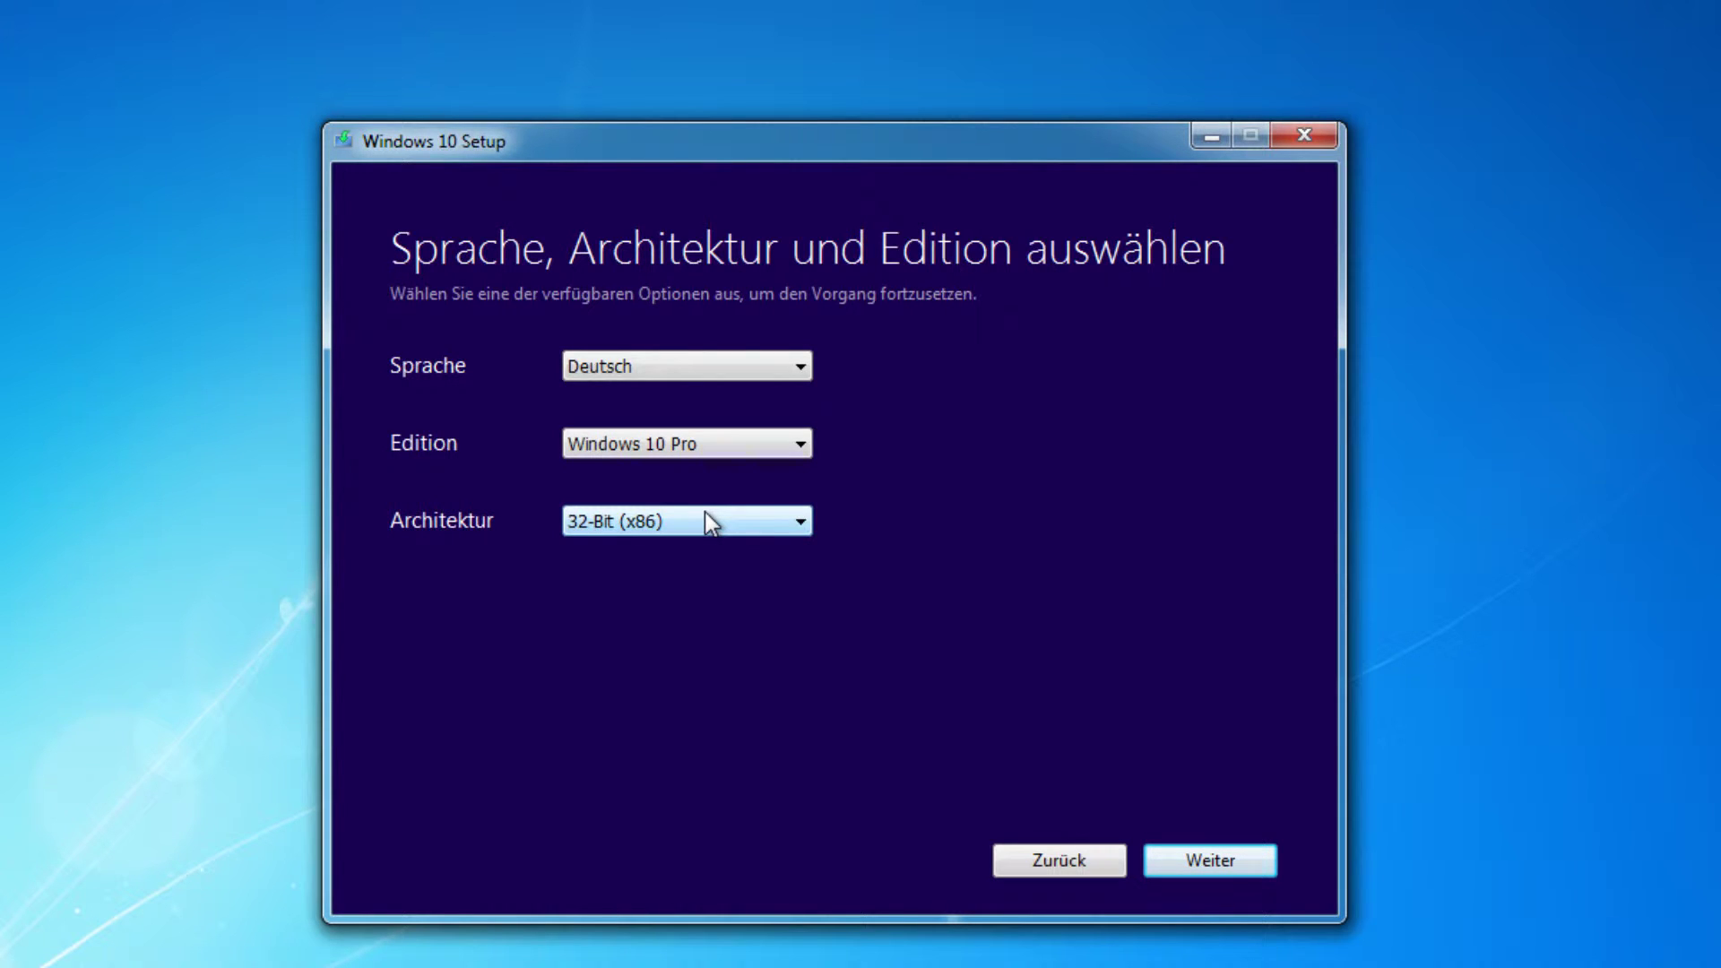
click(641, 529)
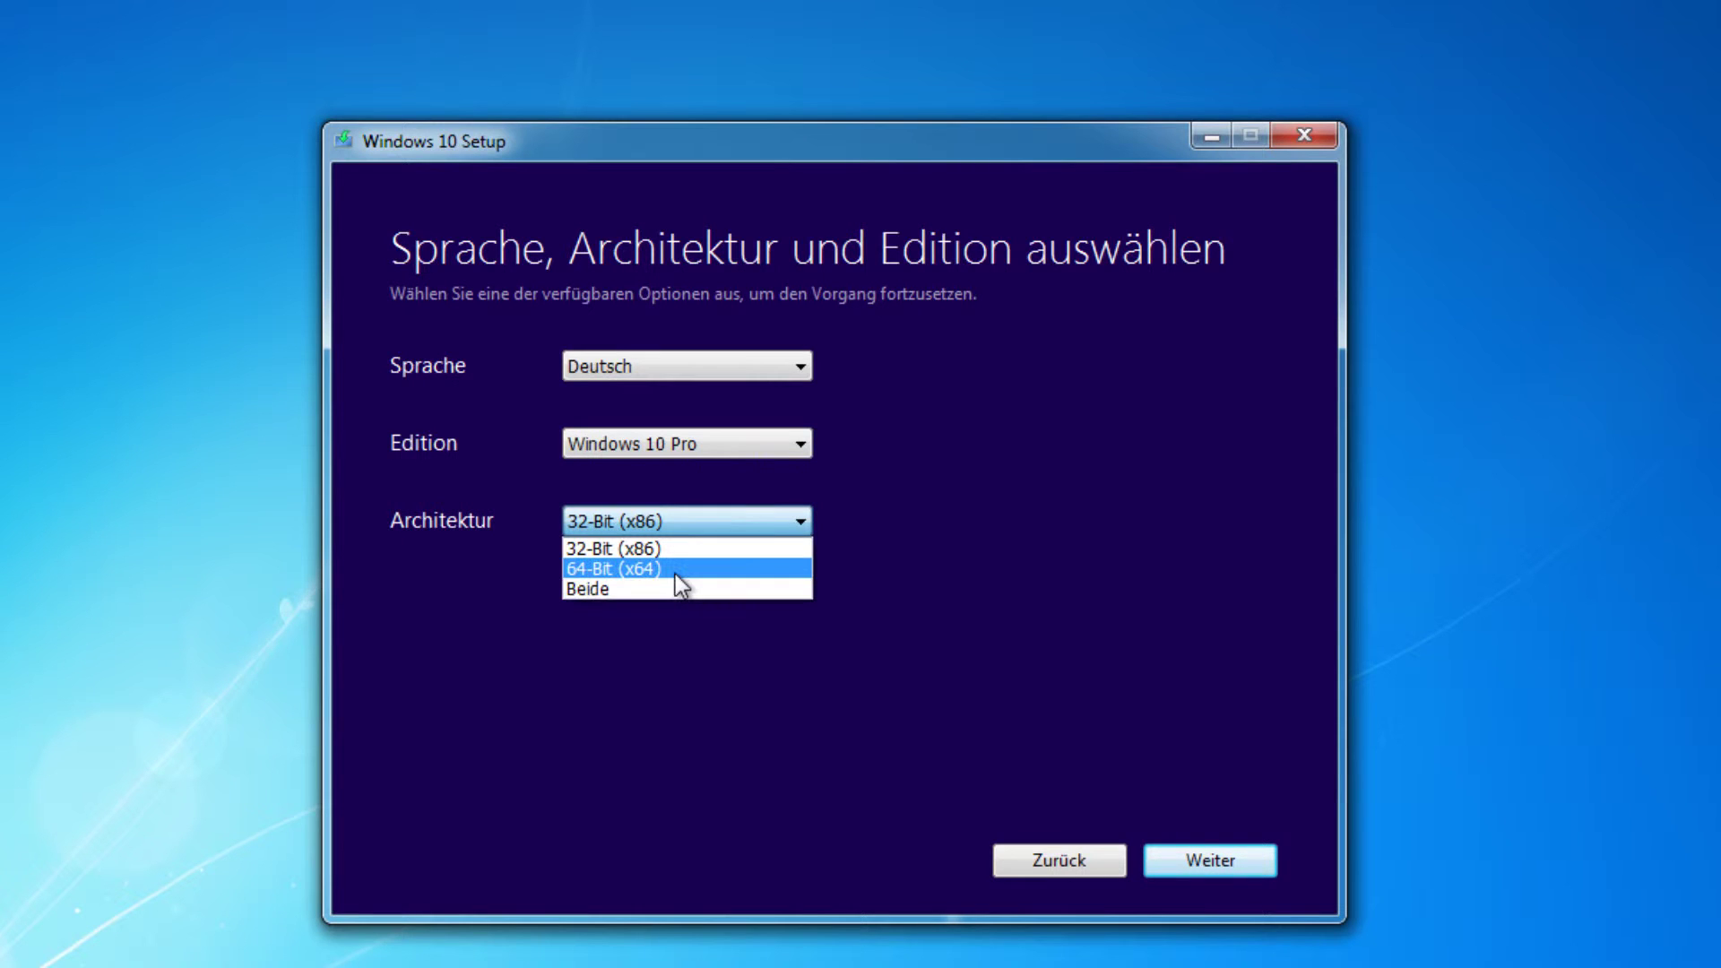
click(678, 568)
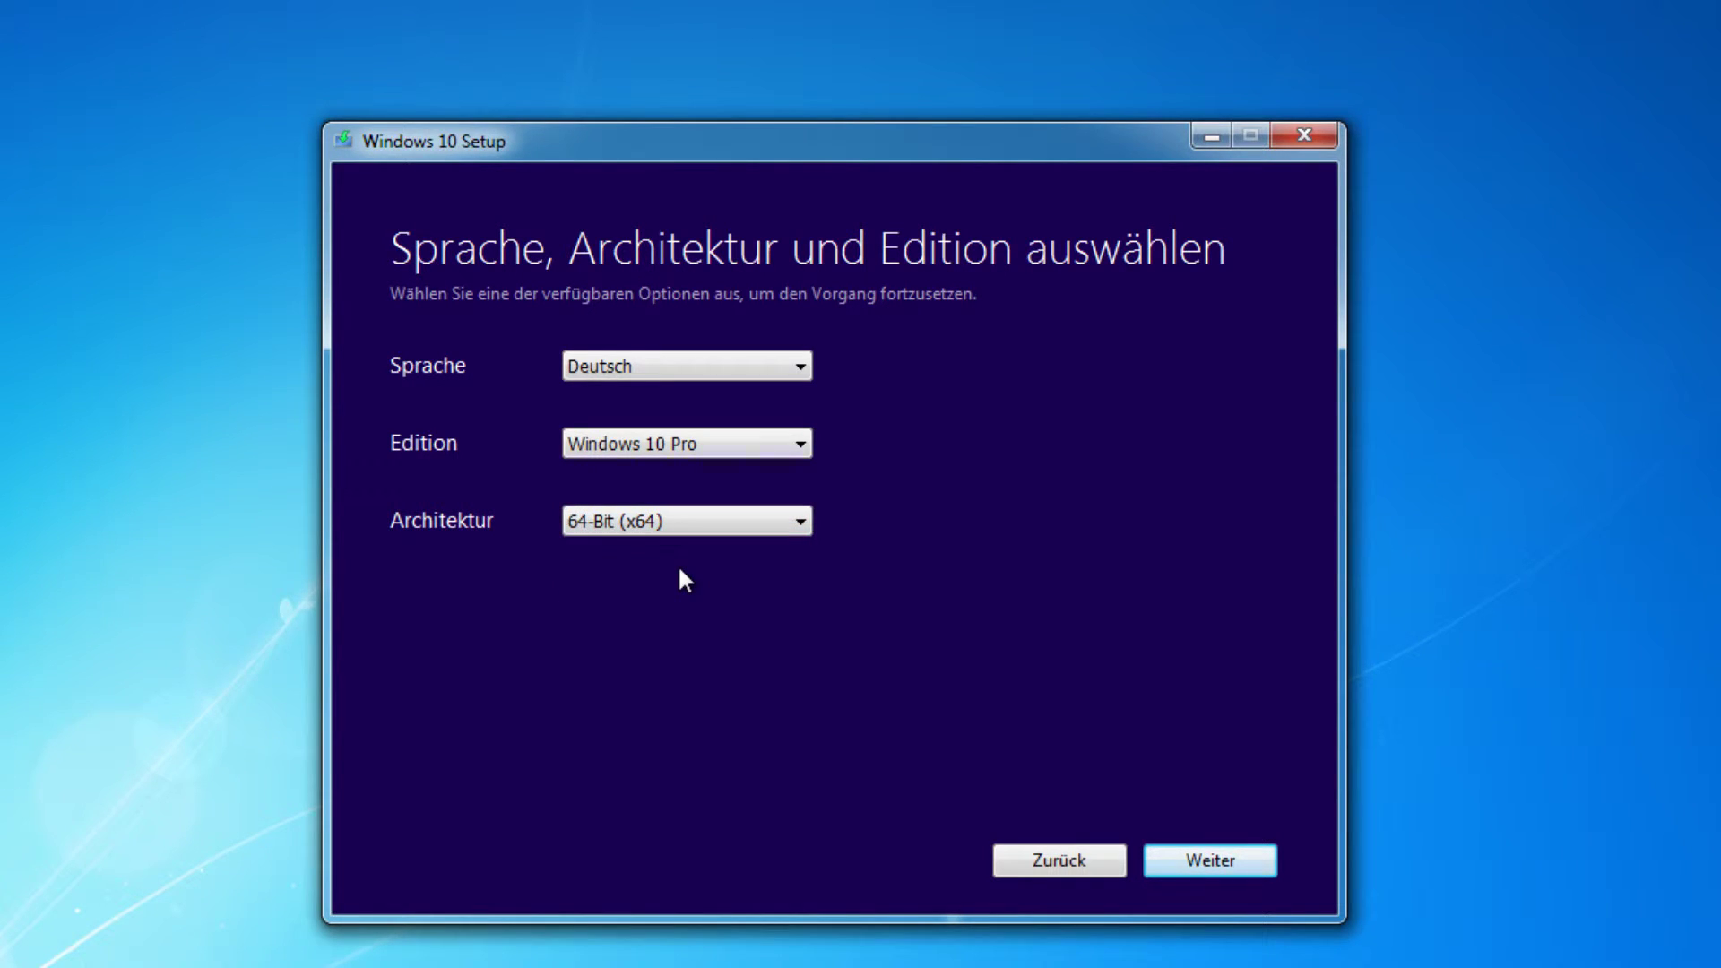
click(1202, 857)
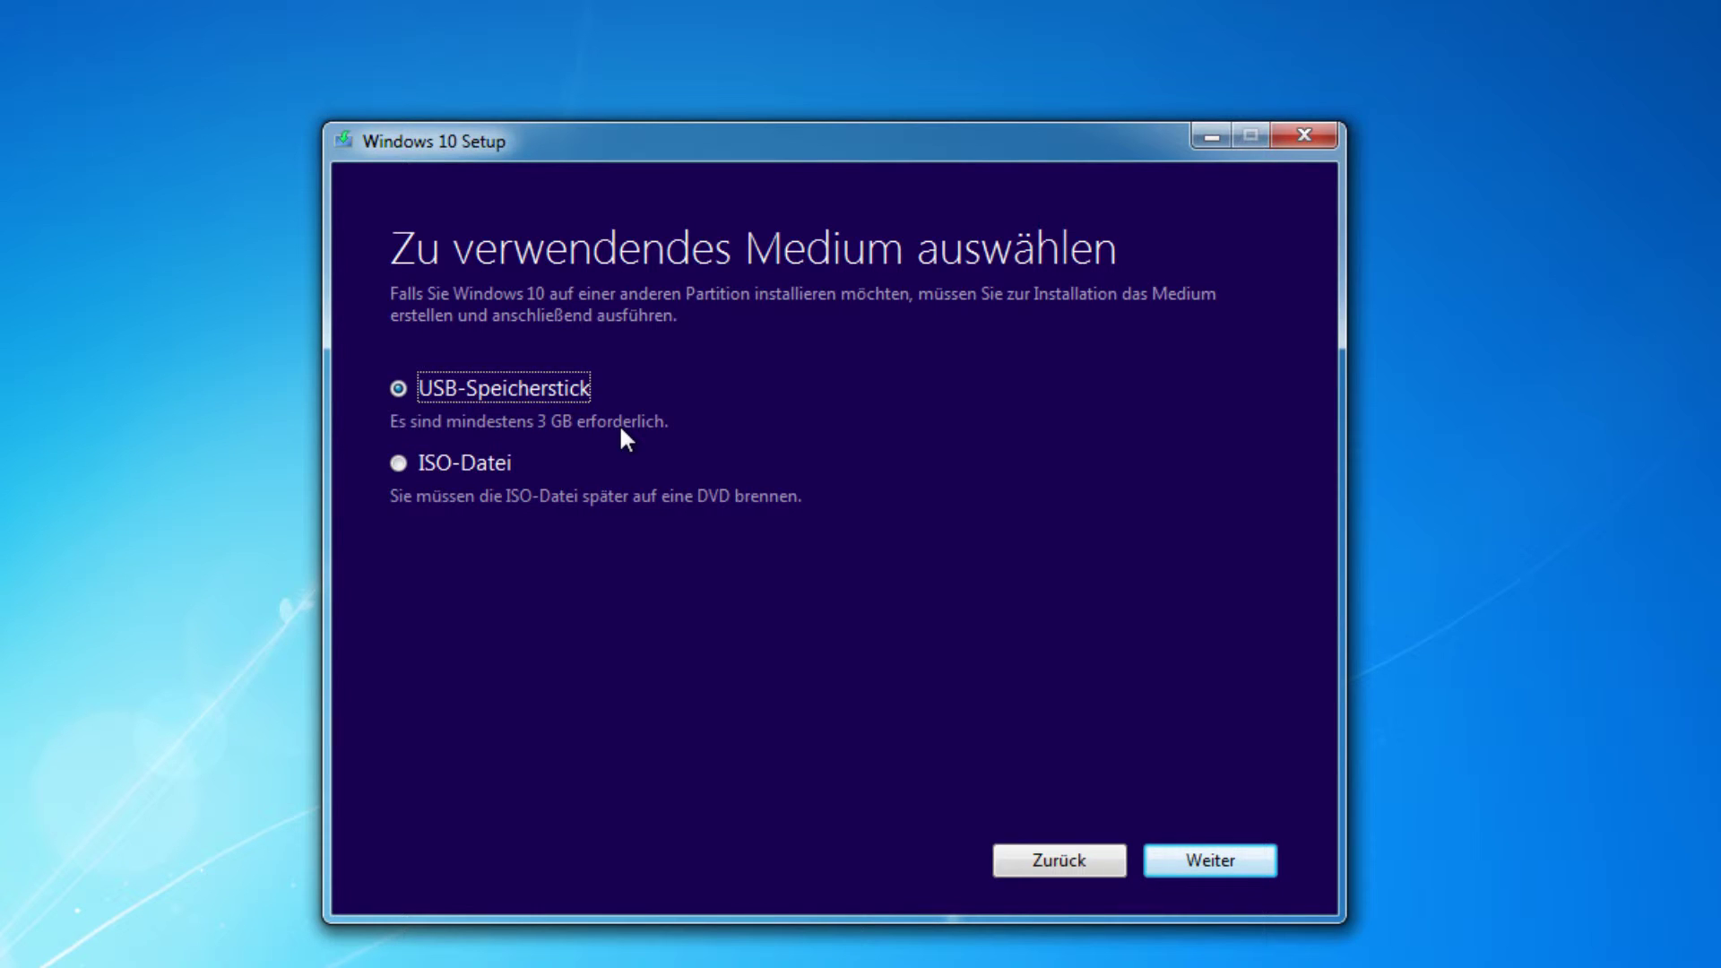
Switch the architecture to Beide to check the required USB storage, and set it back to 64-Bit (x64).
click(448, 467)
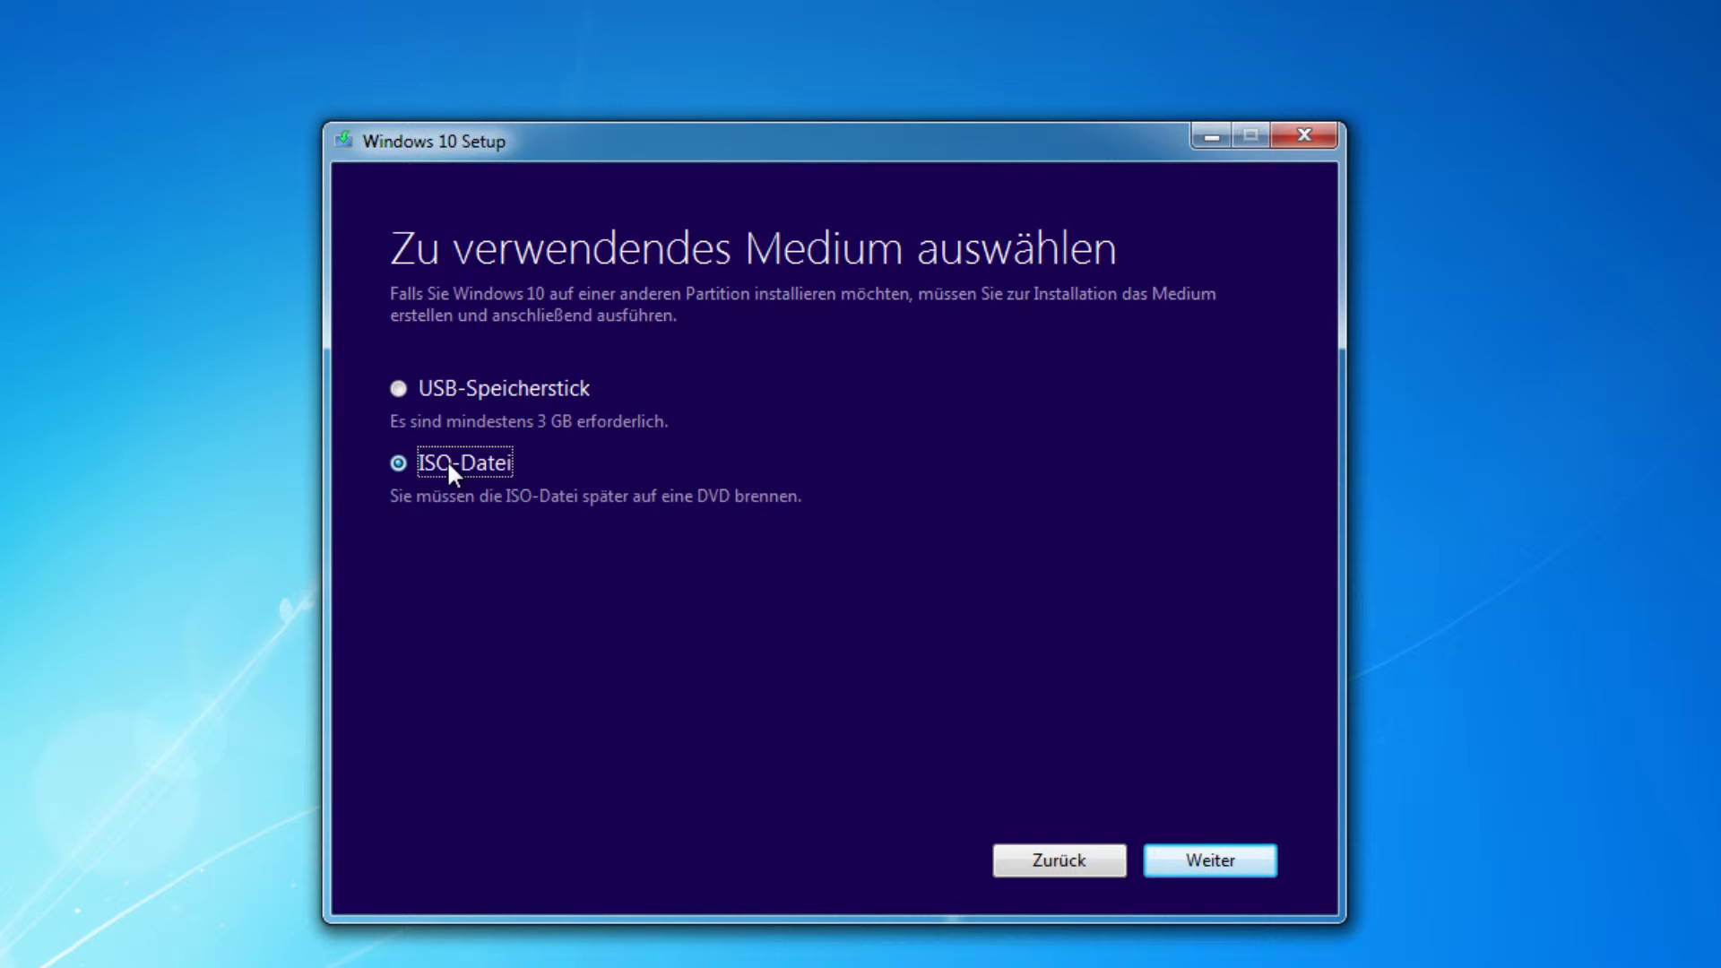
click(1069, 863)
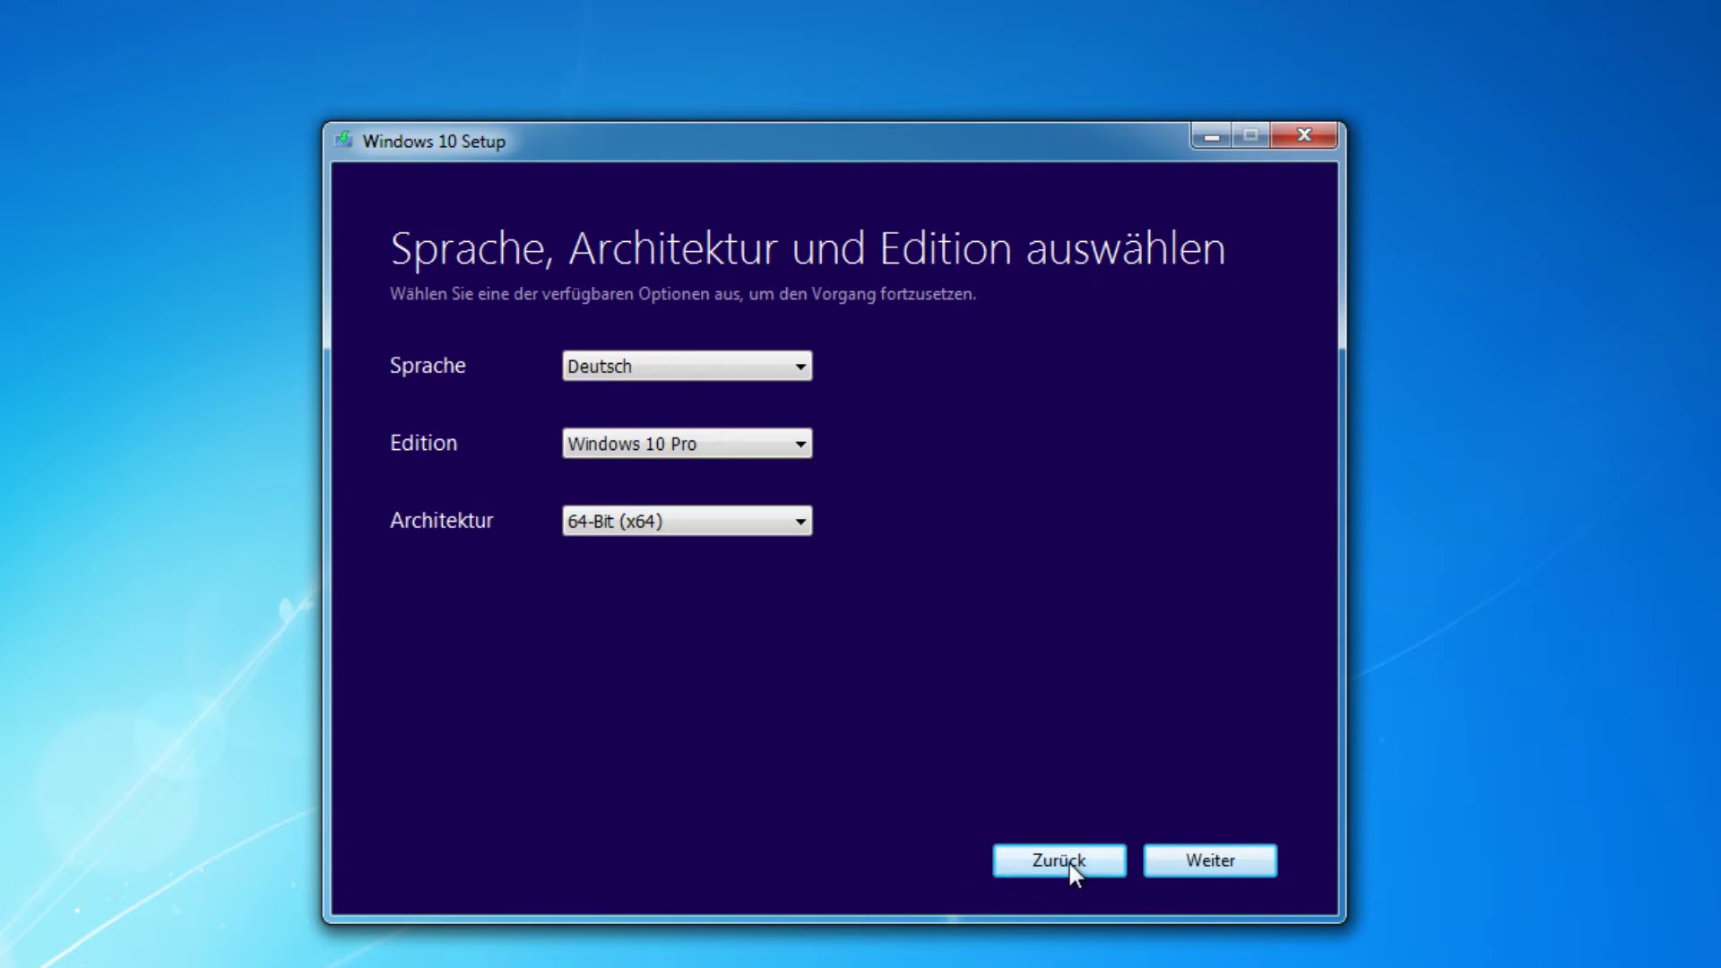
click(705, 521)
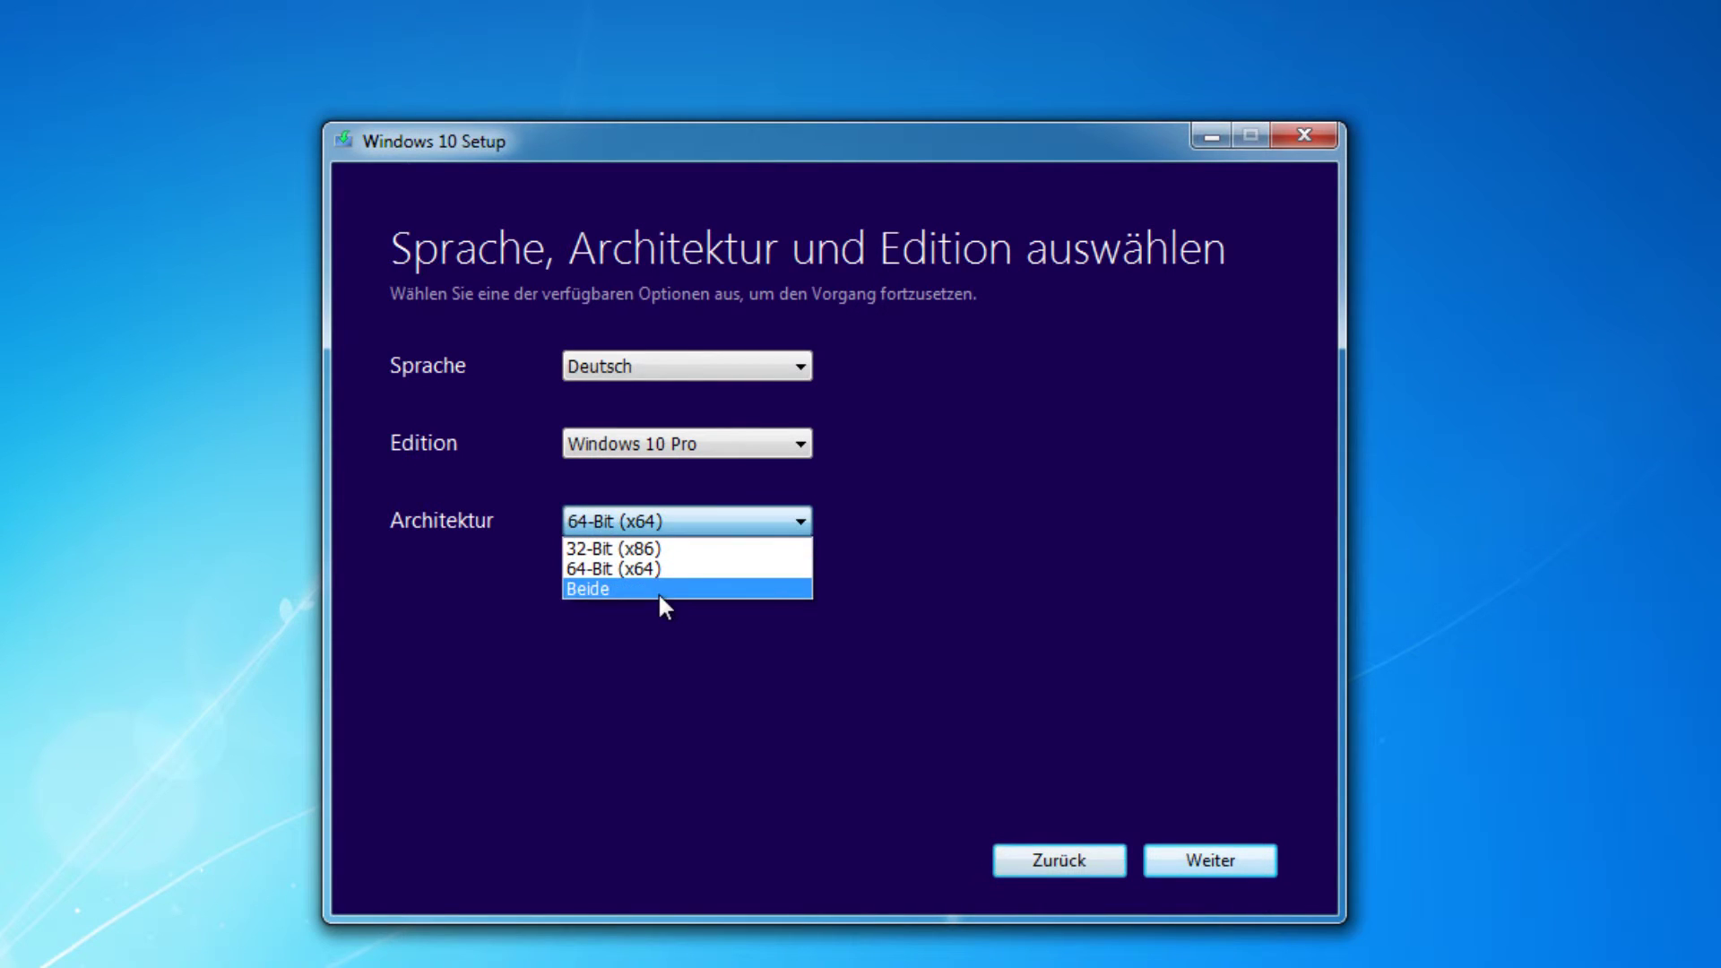
click(661, 591)
click(1224, 860)
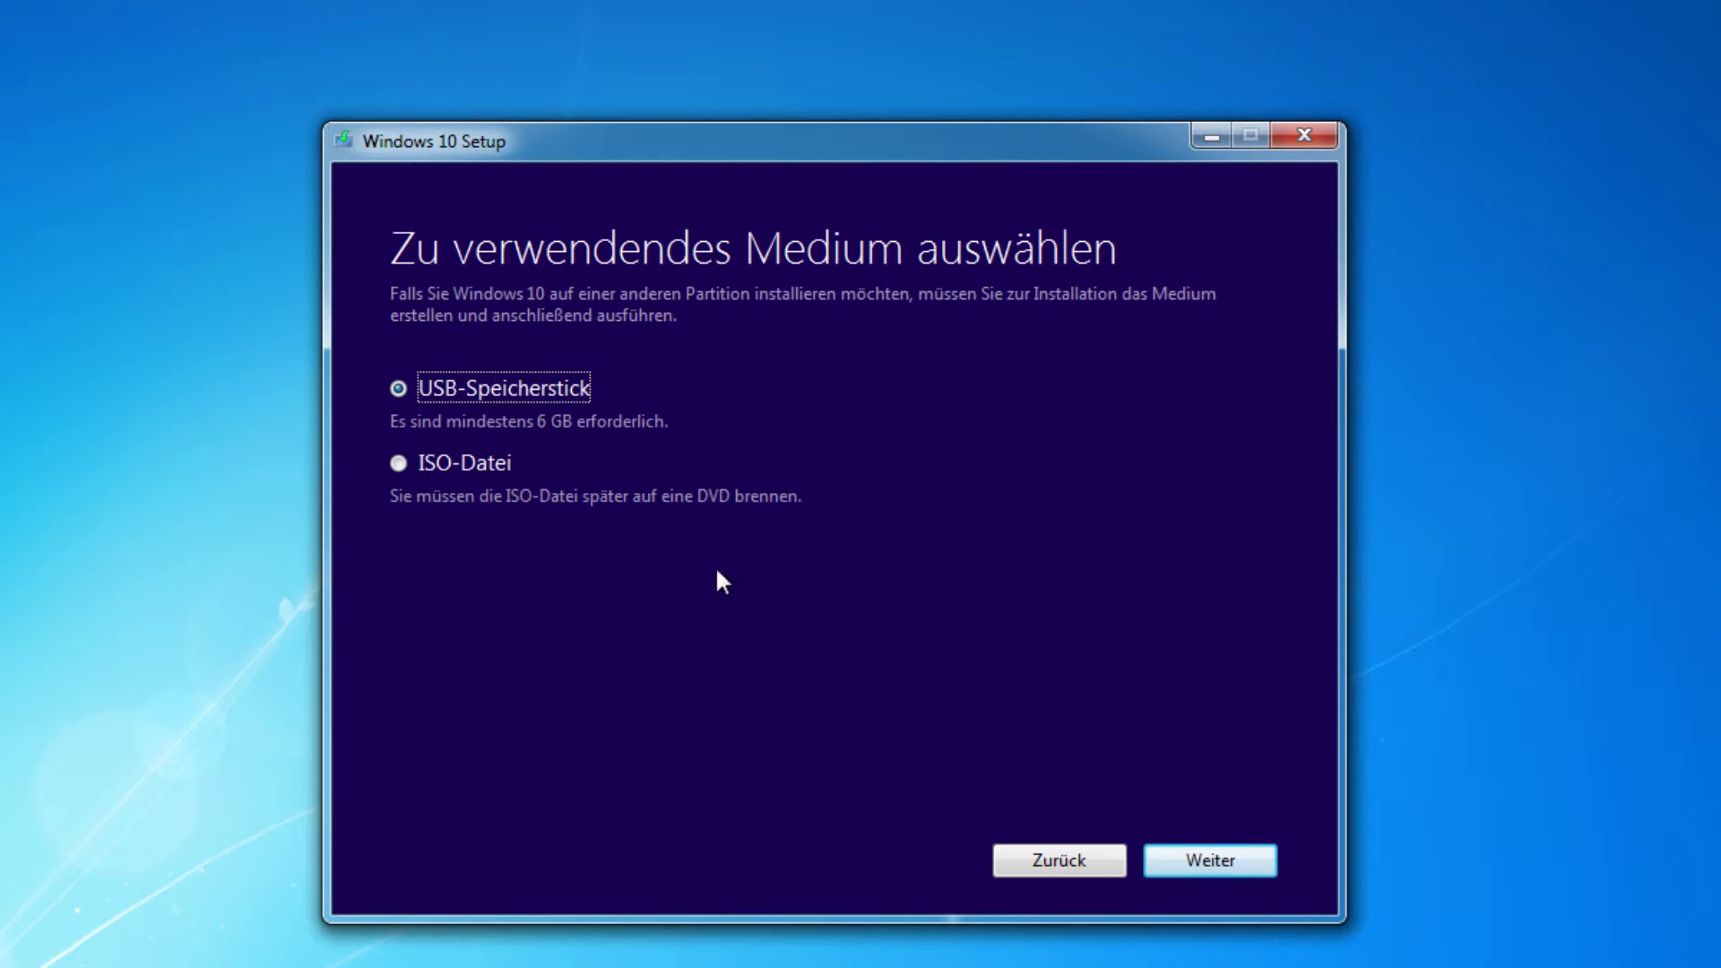
click(1062, 862)
click(717, 522)
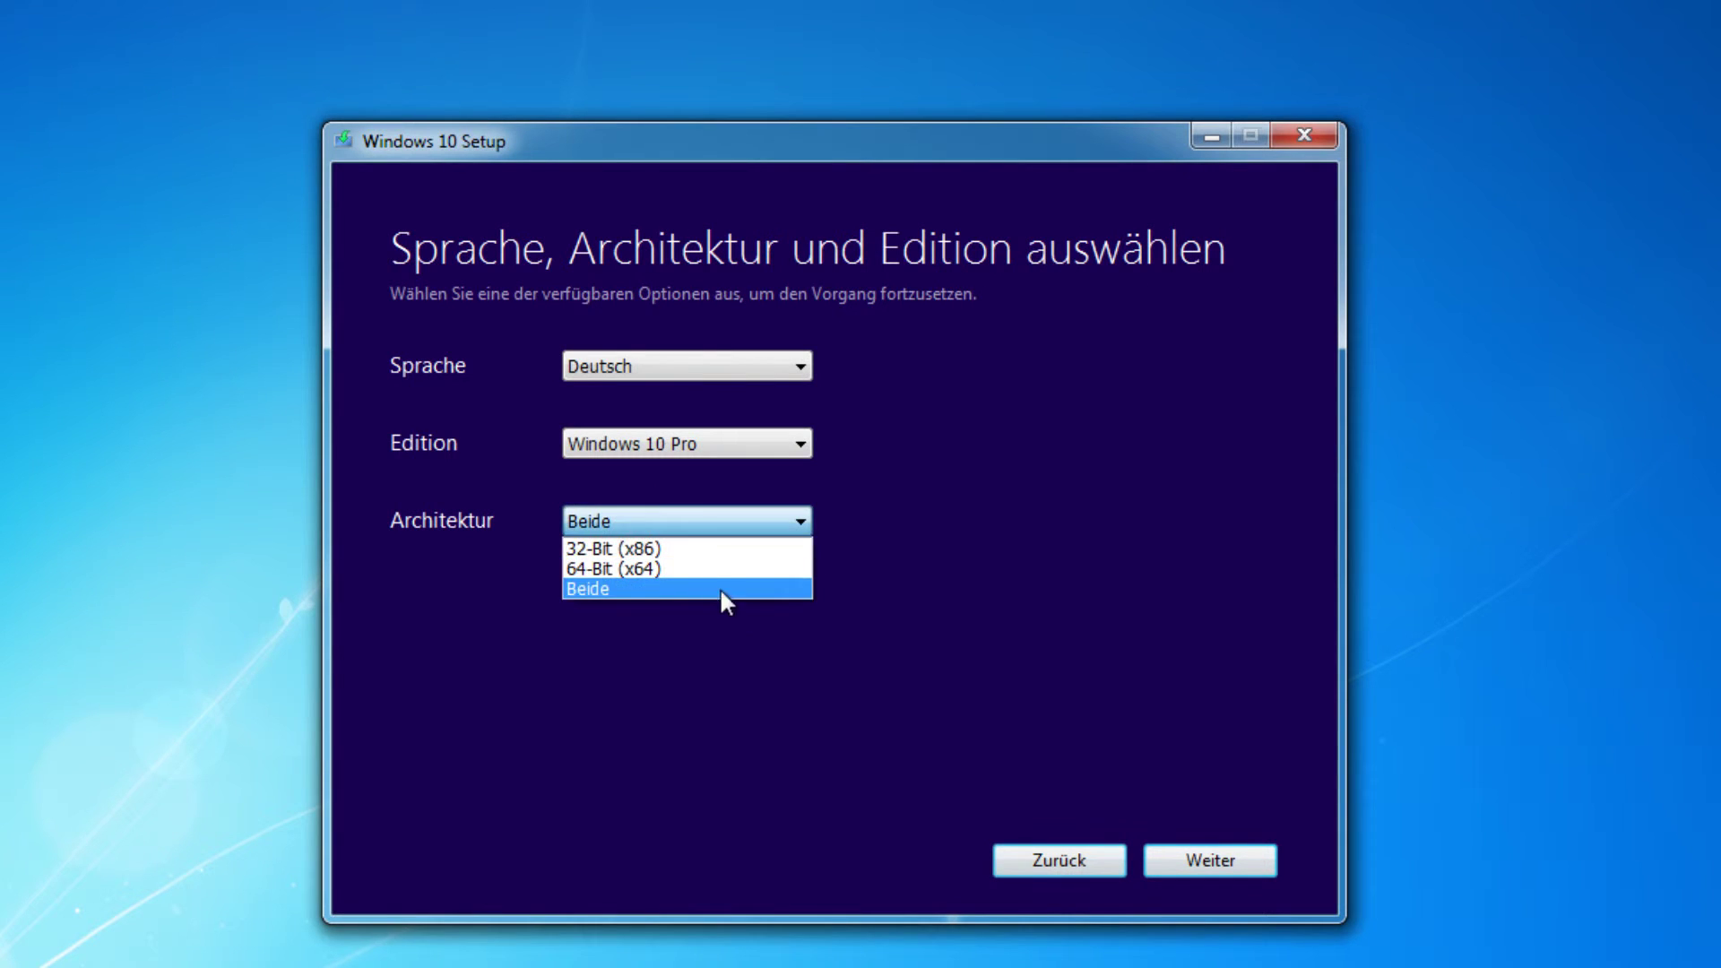
click(702, 569)
click(1206, 863)
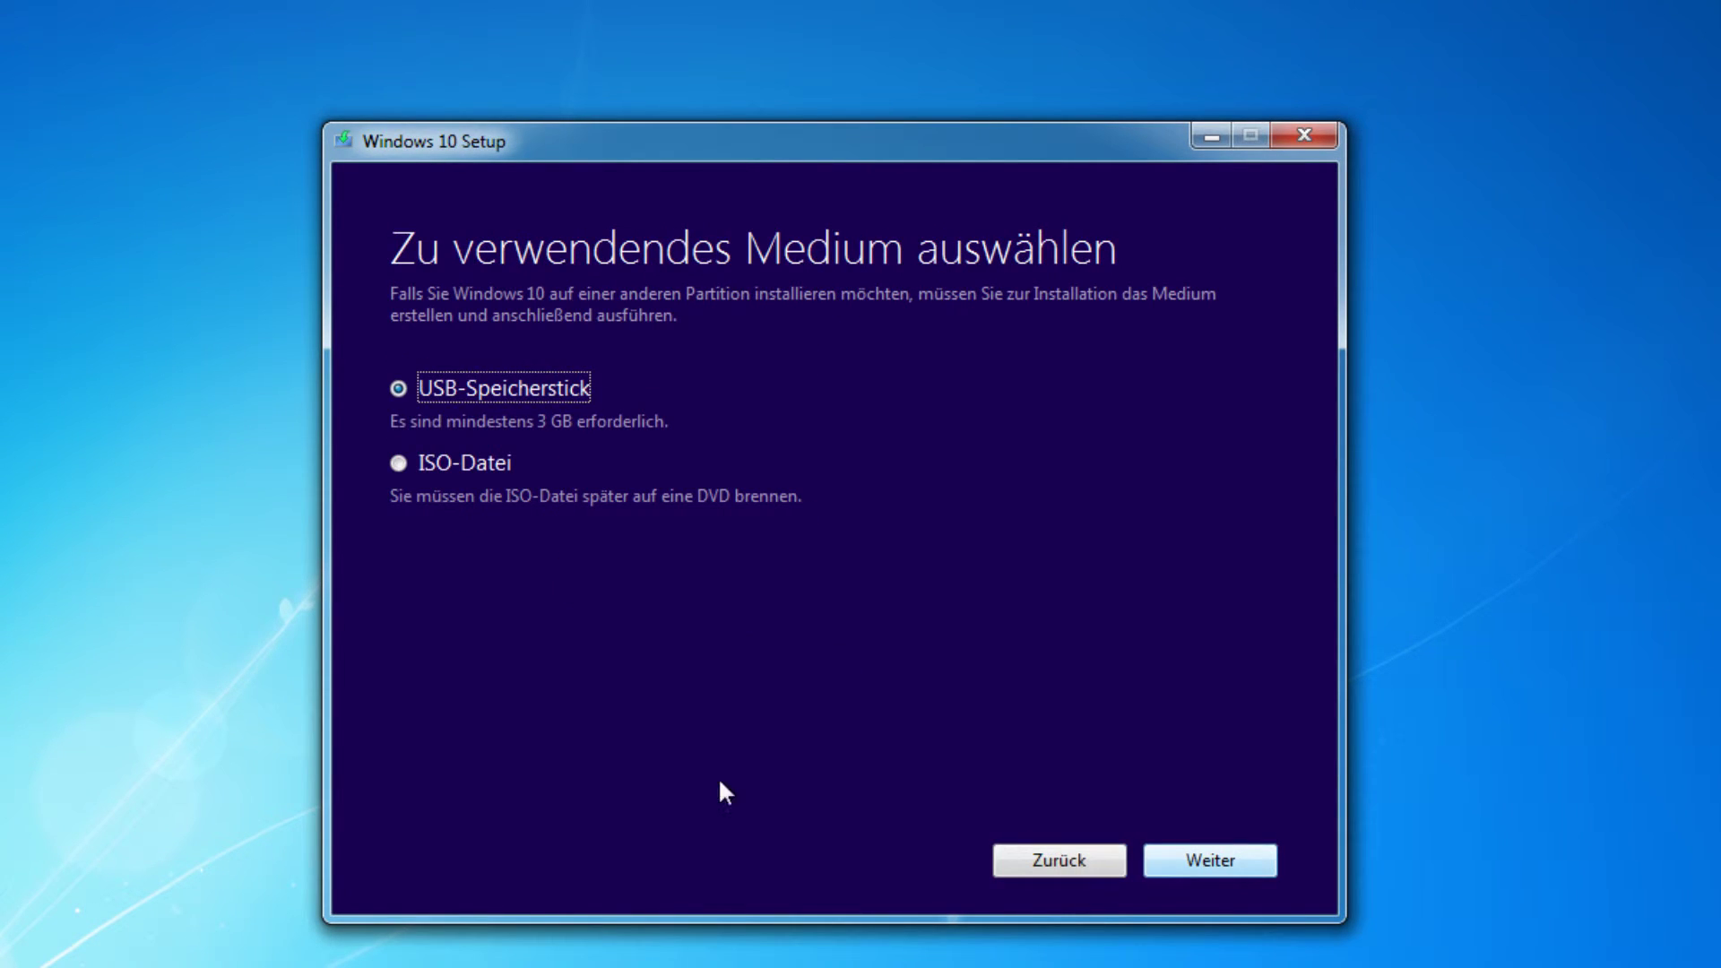
Choose ISO-Datei as the medium, save the Windows ISO in the Downloads folder, and finish the setup once it is created.
click(444, 466)
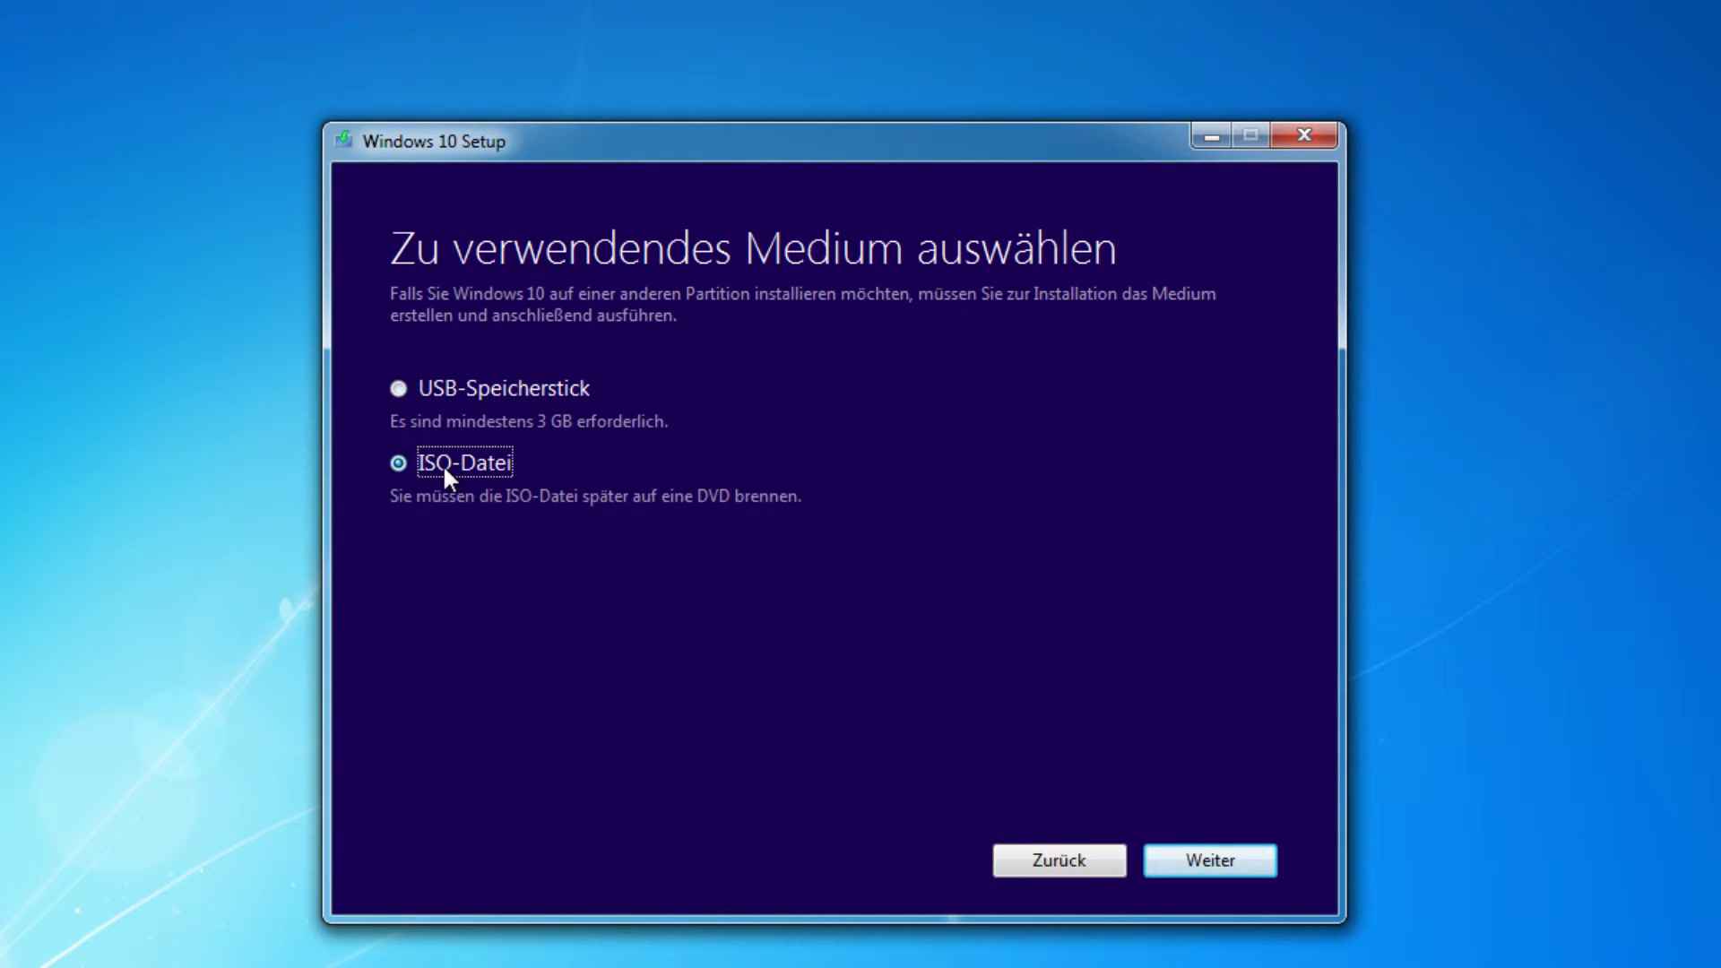
click(1203, 859)
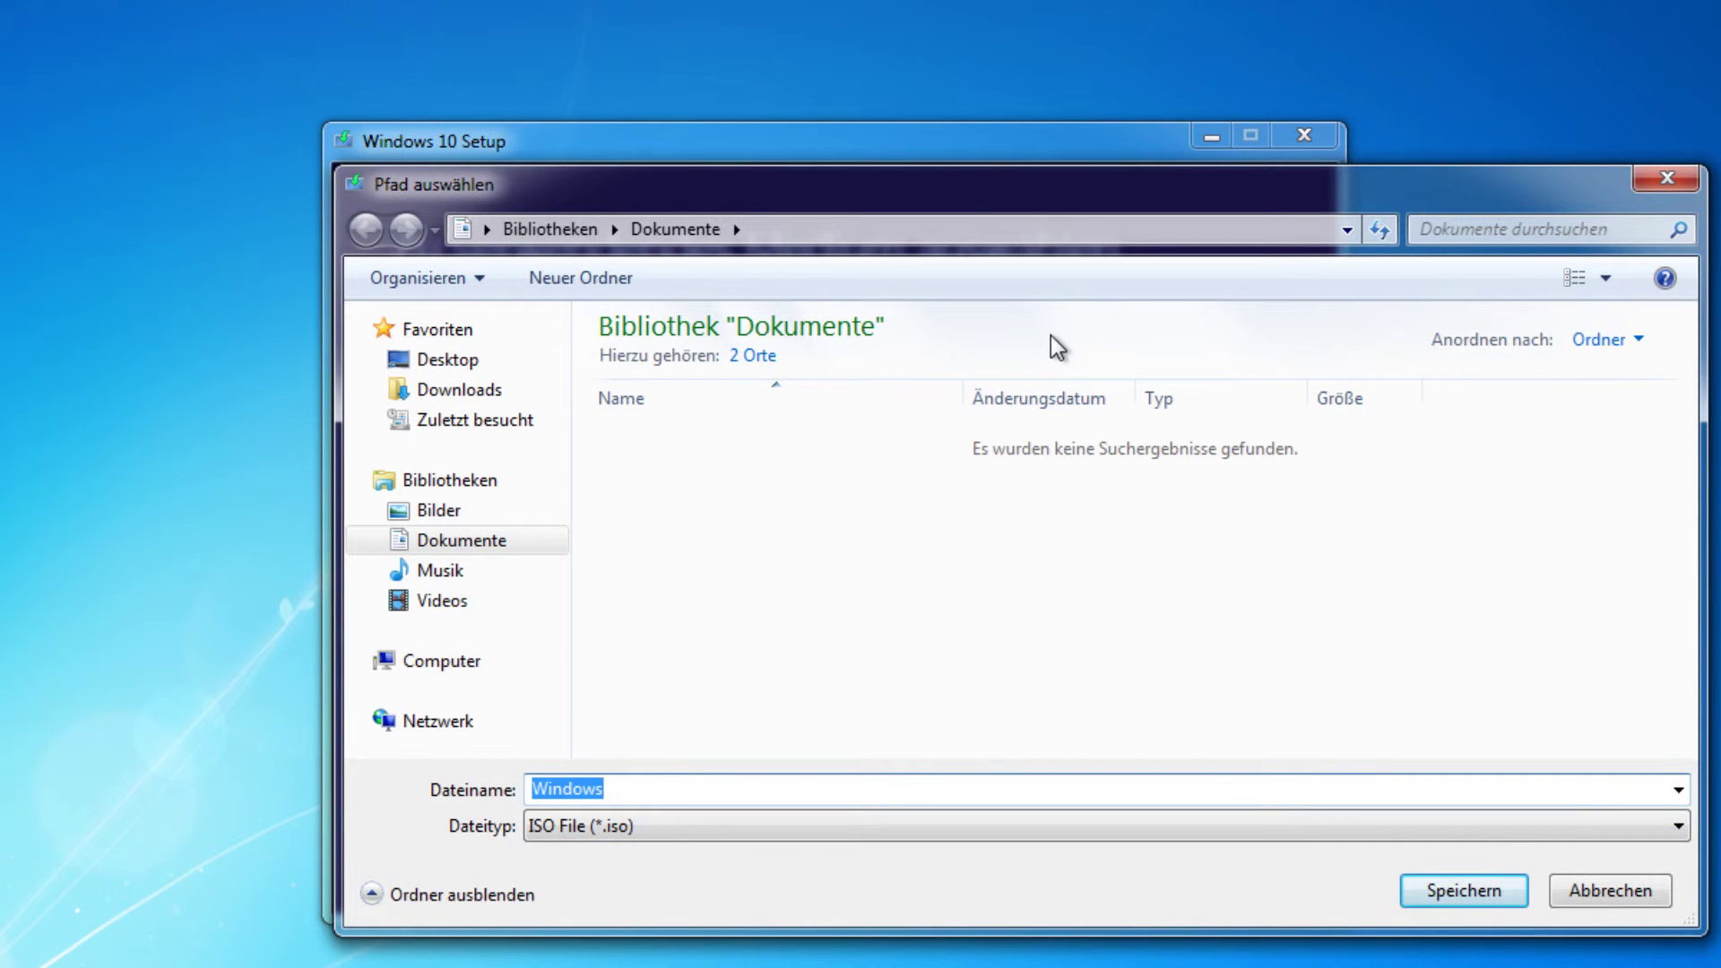
drag(1029, 211, 959, 188)
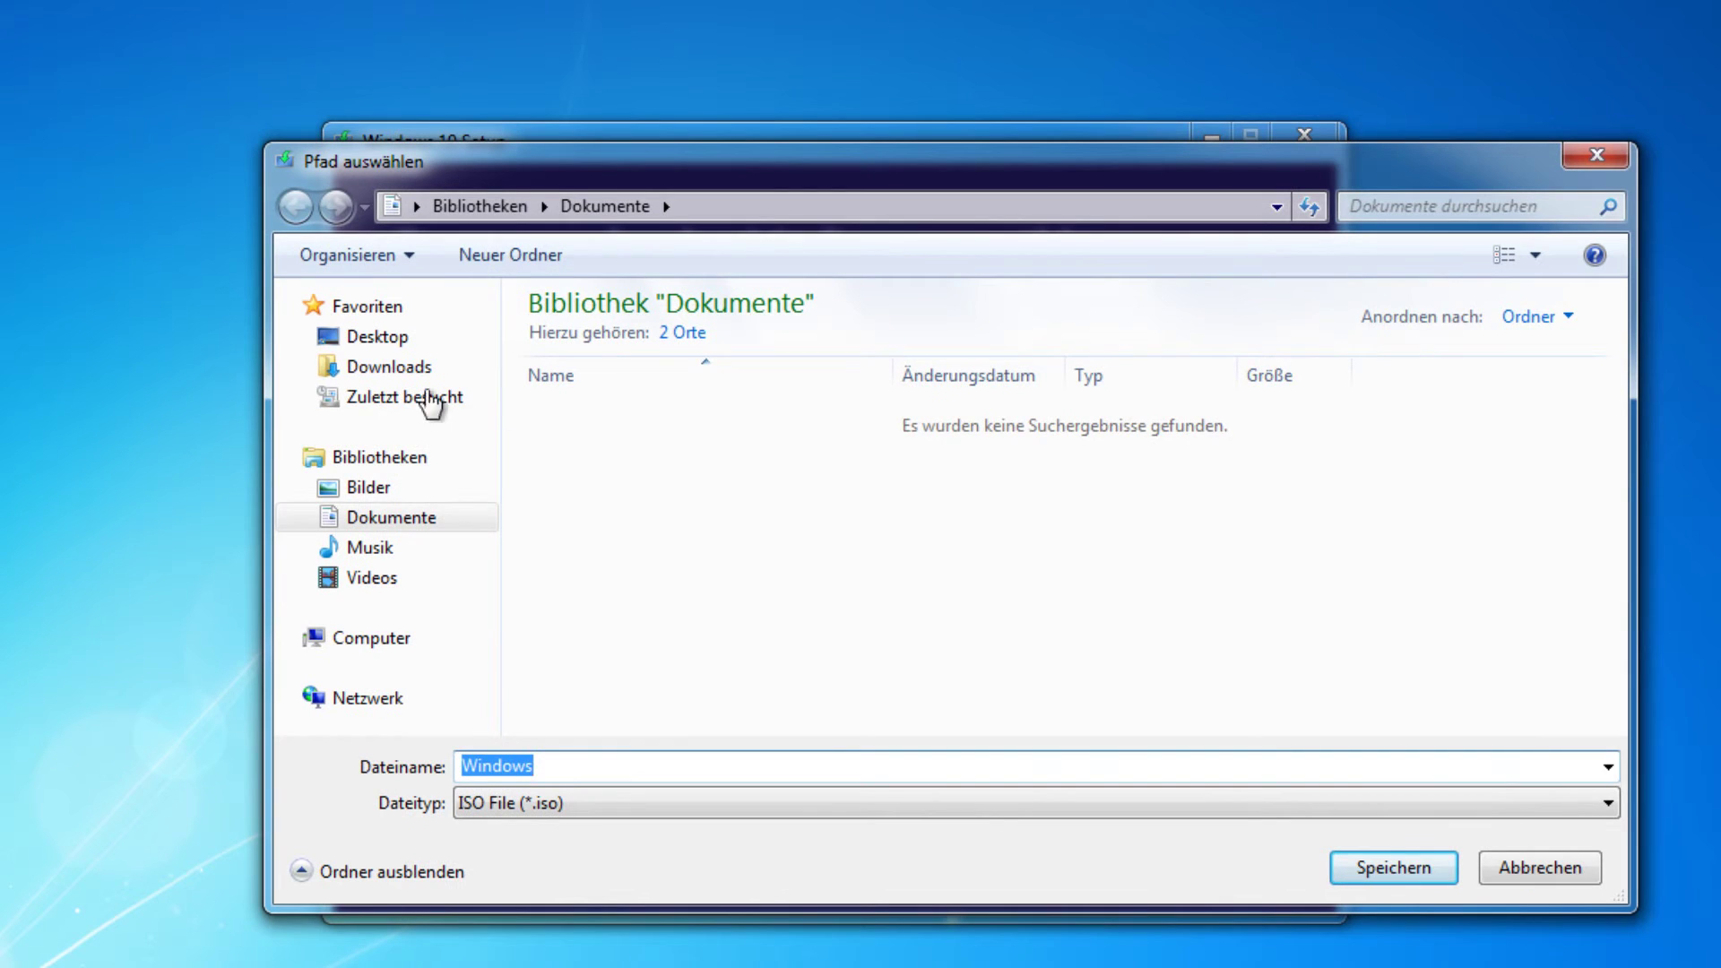
click(361, 339)
key(Down)
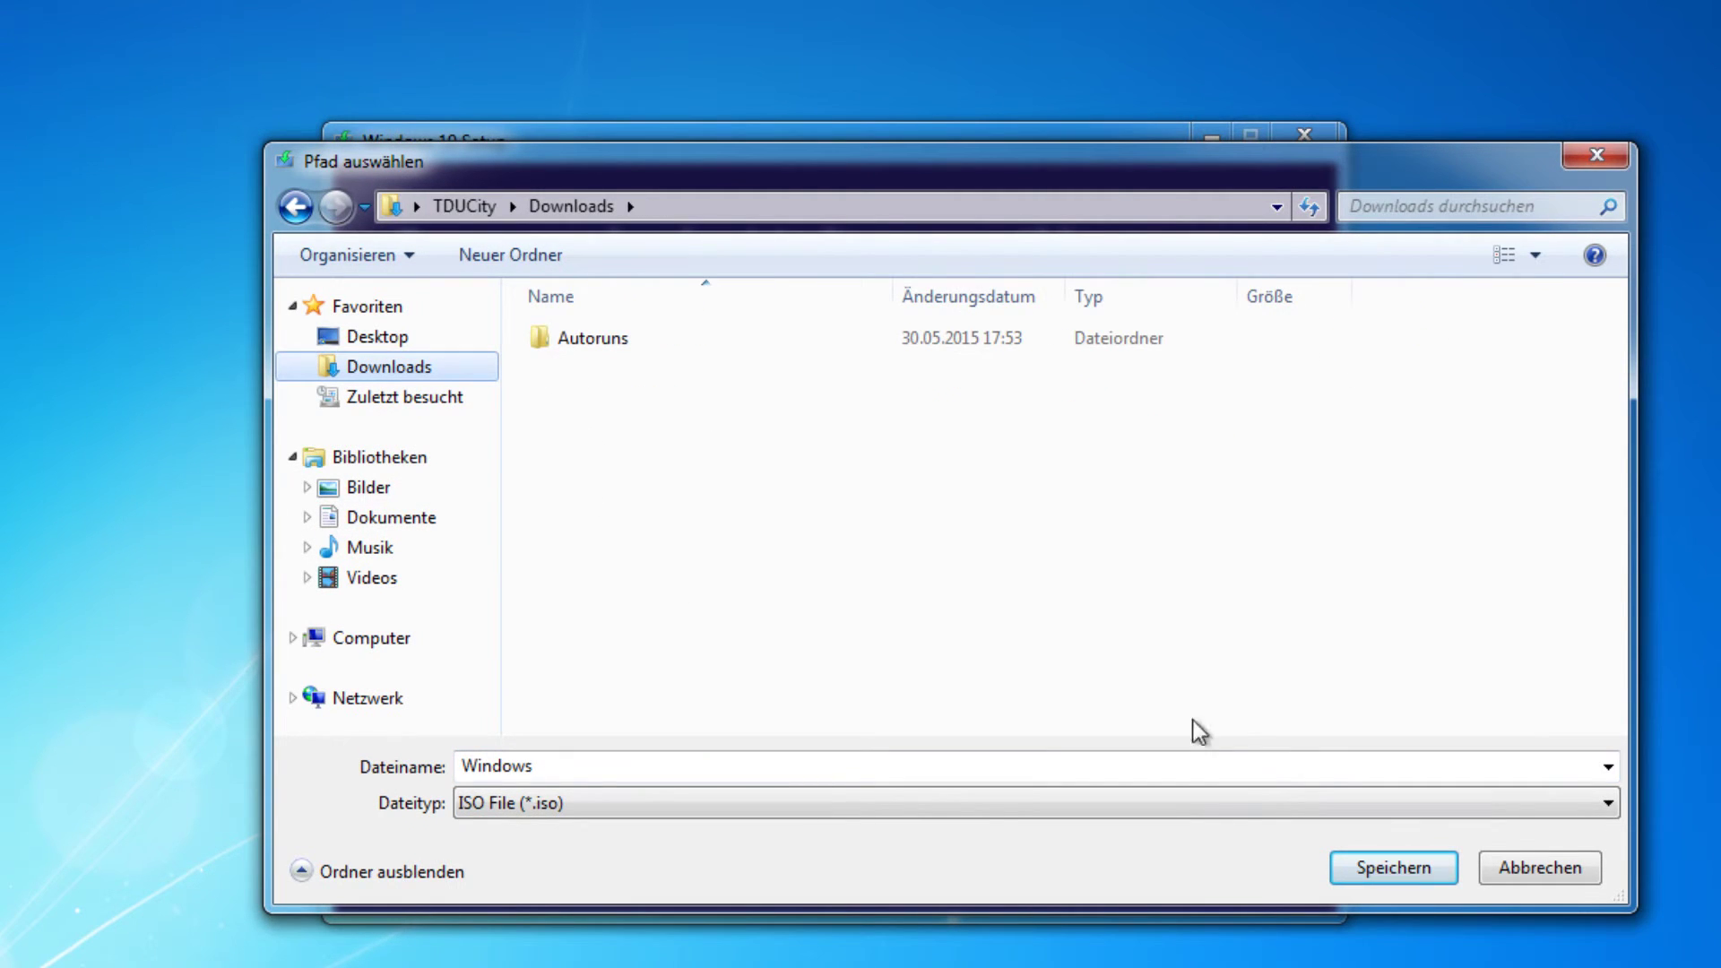
click(1411, 870)
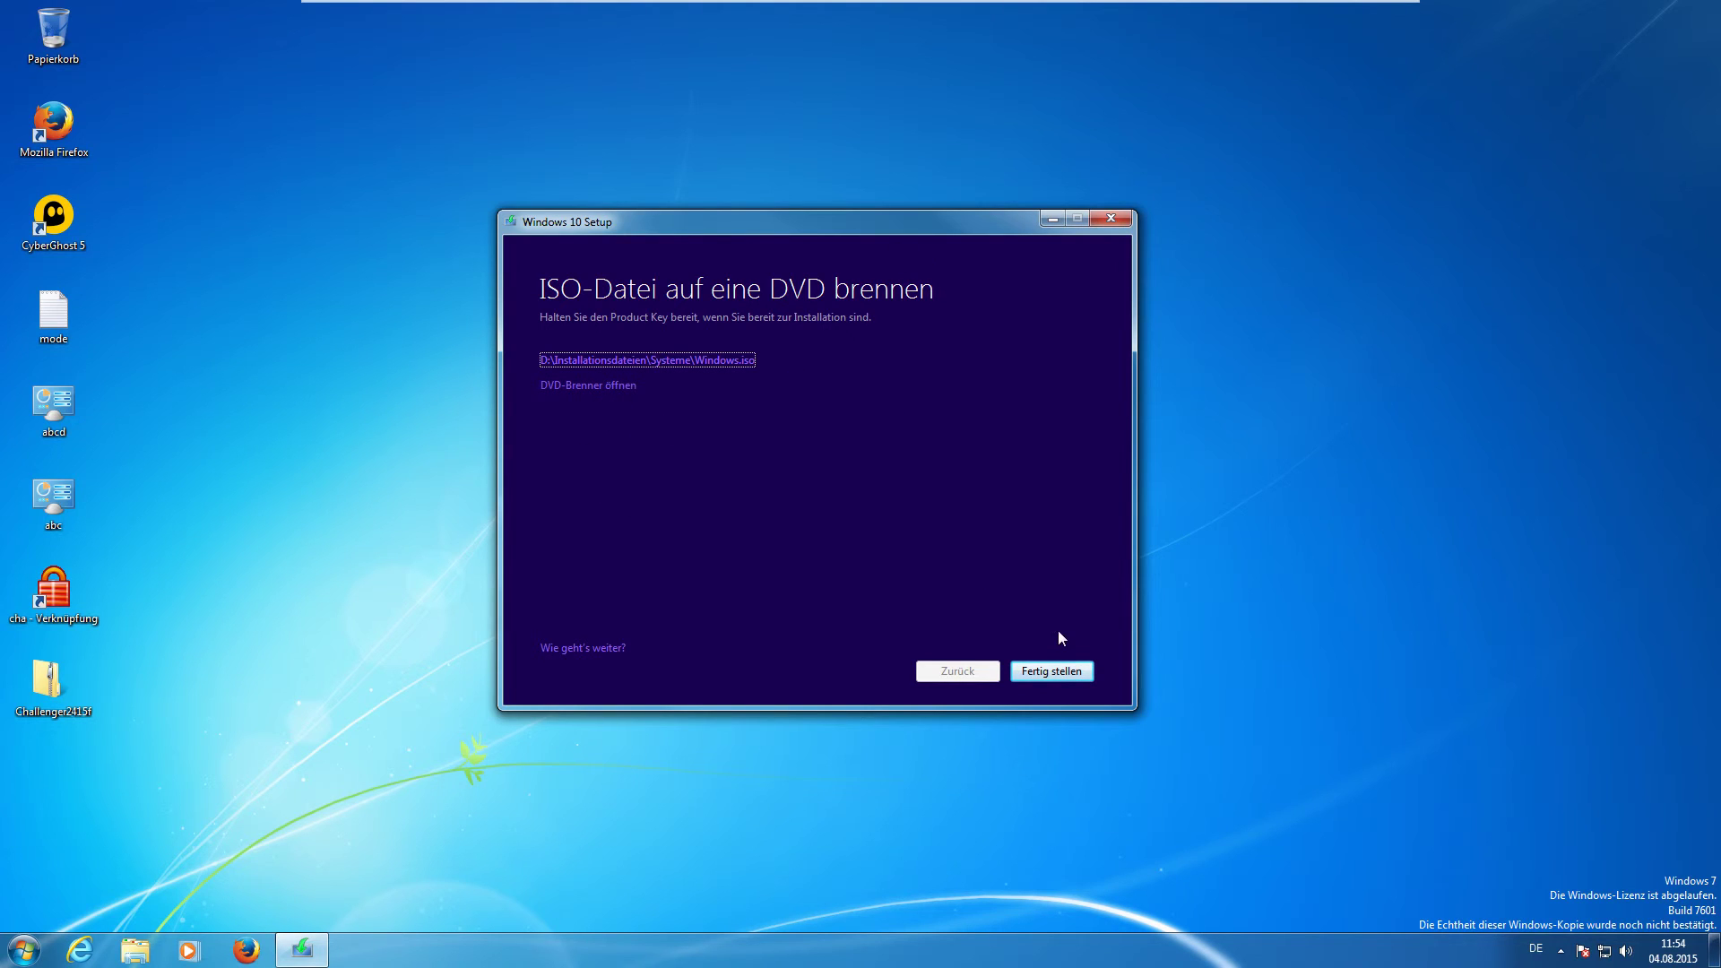
click(1078, 674)
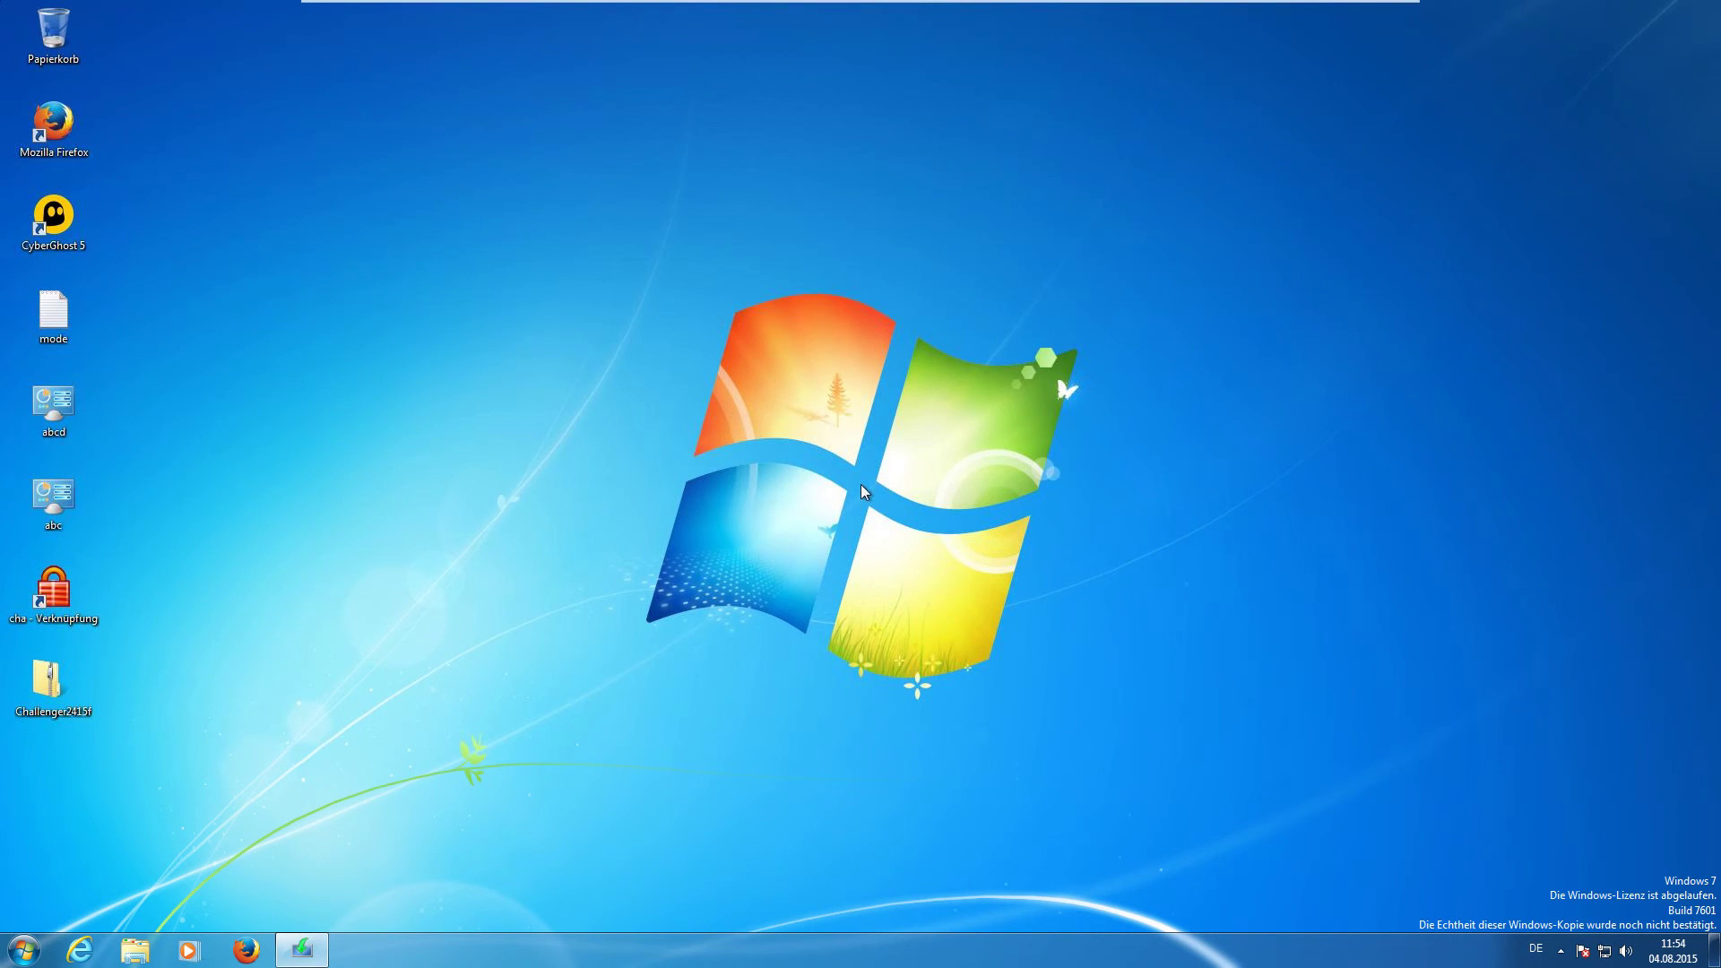